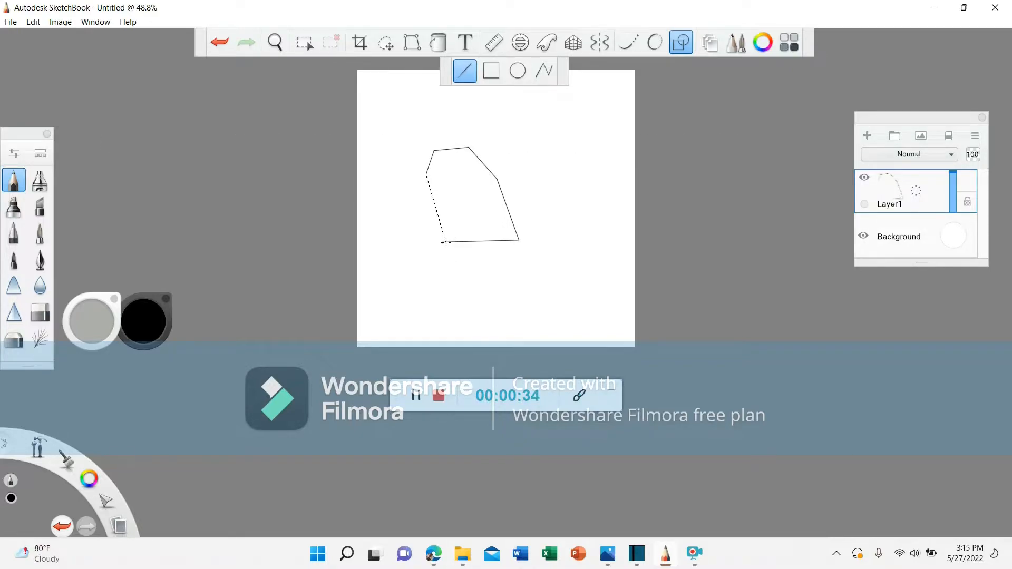
- Draw a small slanted ellipse for the thumb base across the palm outline's right edge with the Ellipse guide
click(275, 42)
drag(501, 271, 664, 298)
click(739, 189)
click(520, 42)
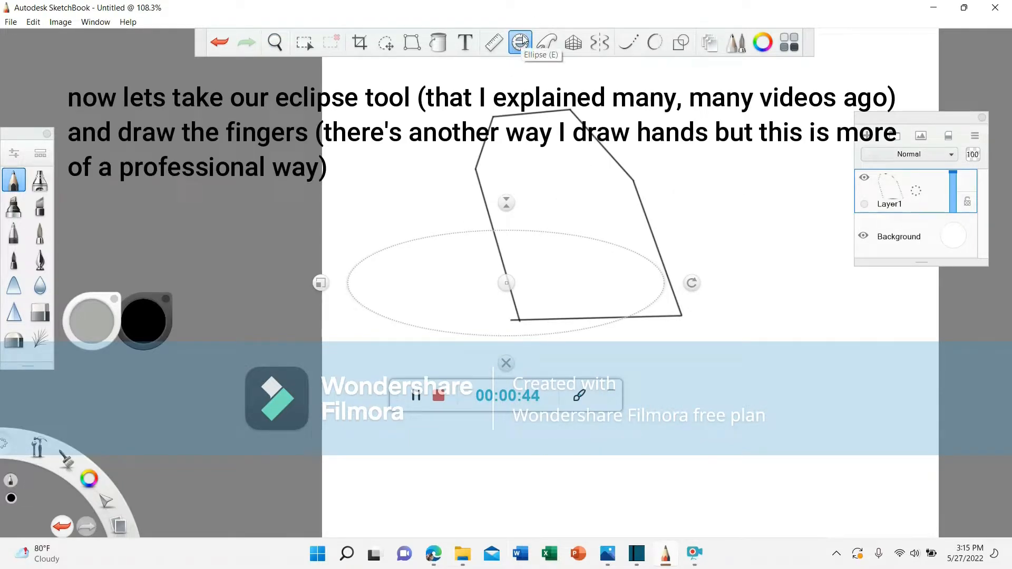
drag(690, 279, 628, 182)
drag(506, 283, 681, 220)
drag(536, 338, 674, 271)
mouse_move(681, 221)
mouse_down()
mouse_move(681, 248)
mouse_move(679, 232)
mouse_up()
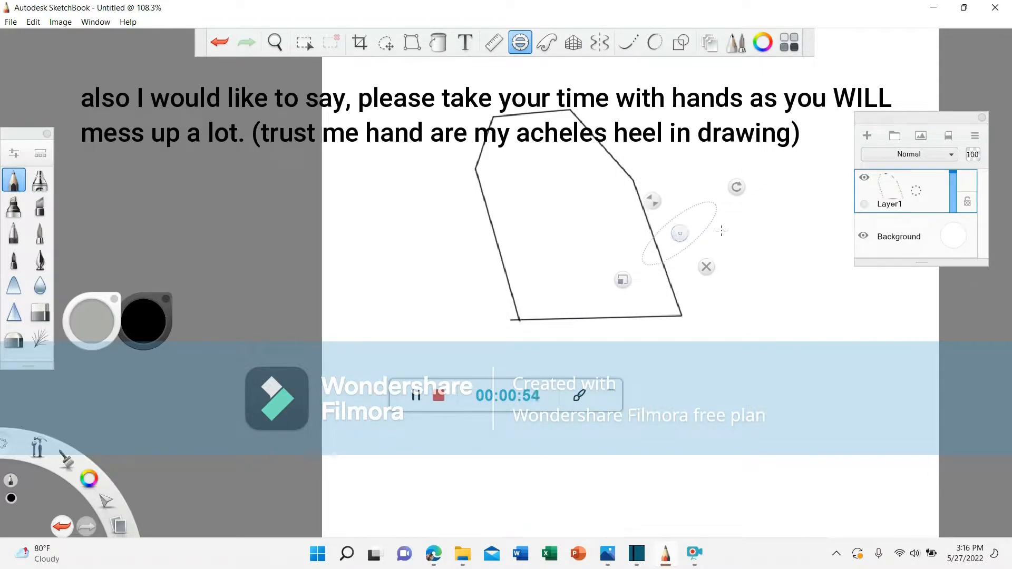
mouse_move(715, 204)
mouse_down()
mouse_move(676, 194)
mouse_move(641, 230)
mouse_up()
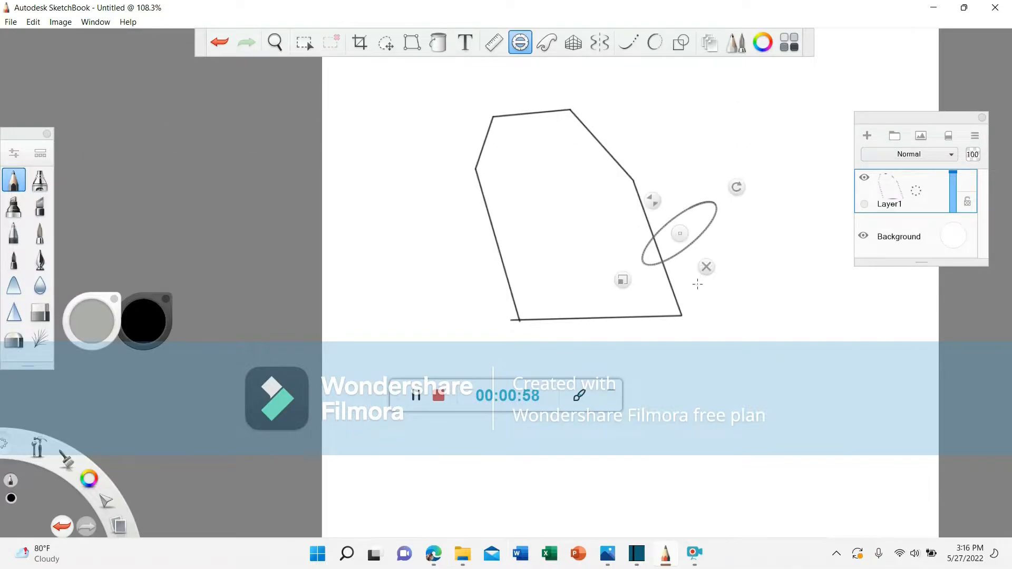
- Draw a longer, nearly upright ellipse for the upper thumb, overlapping the outer end of the thumb base
drag(680, 238, 724, 198)
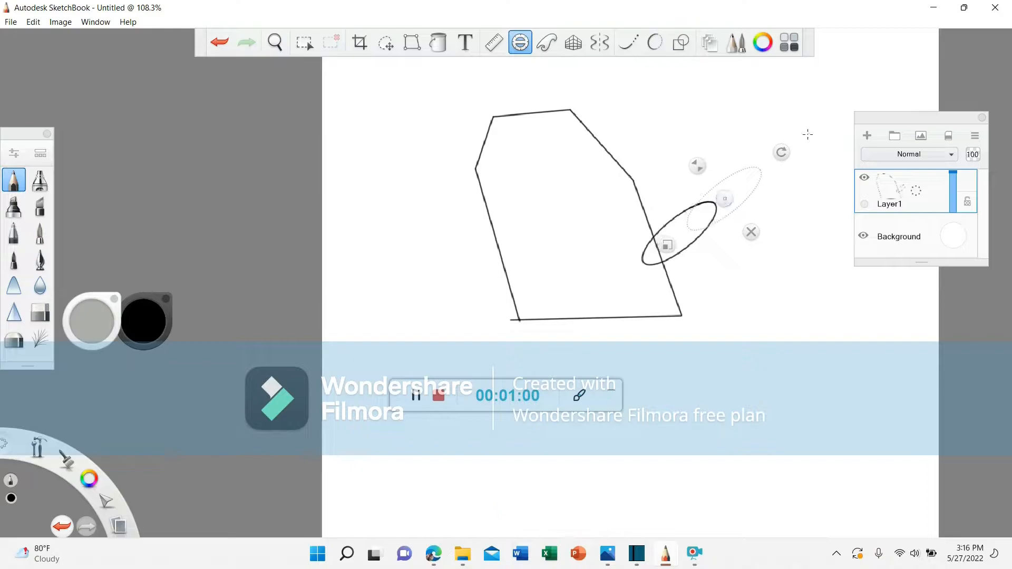
drag(782, 153, 713, 126)
drag(734, 201, 700, 177)
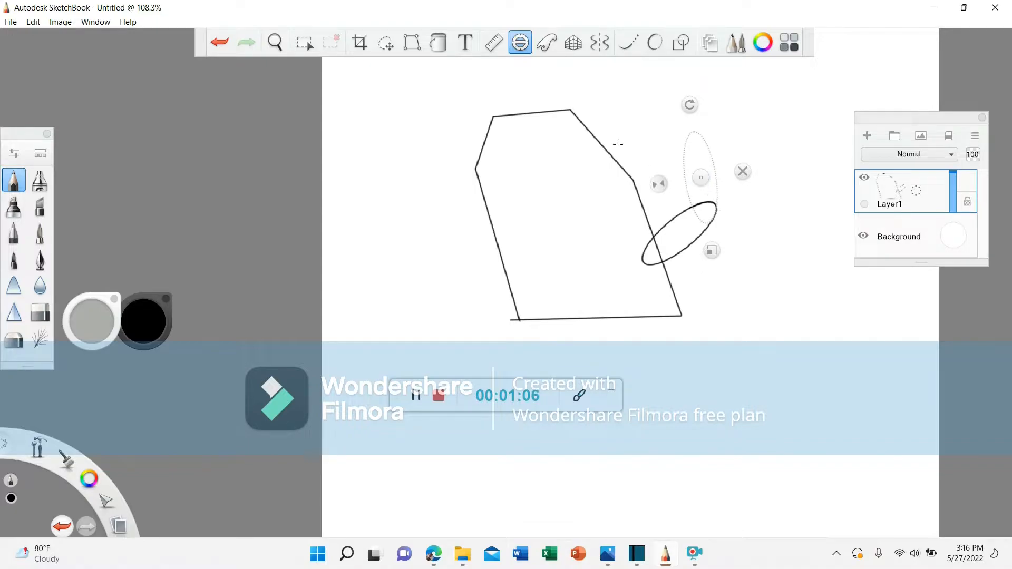
drag(711, 251, 788, 256)
mouse_move(701, 178)
mouse_down()
mouse_move(674, 160)
mouse_move(690, 160)
mouse_move(641, 167)
mouse_move(695, 158)
mouse_up()
mouse_move(687, 209)
mouse_down()
mouse_move(675, 166)
mouse_move(687, 111)
mouse_up()
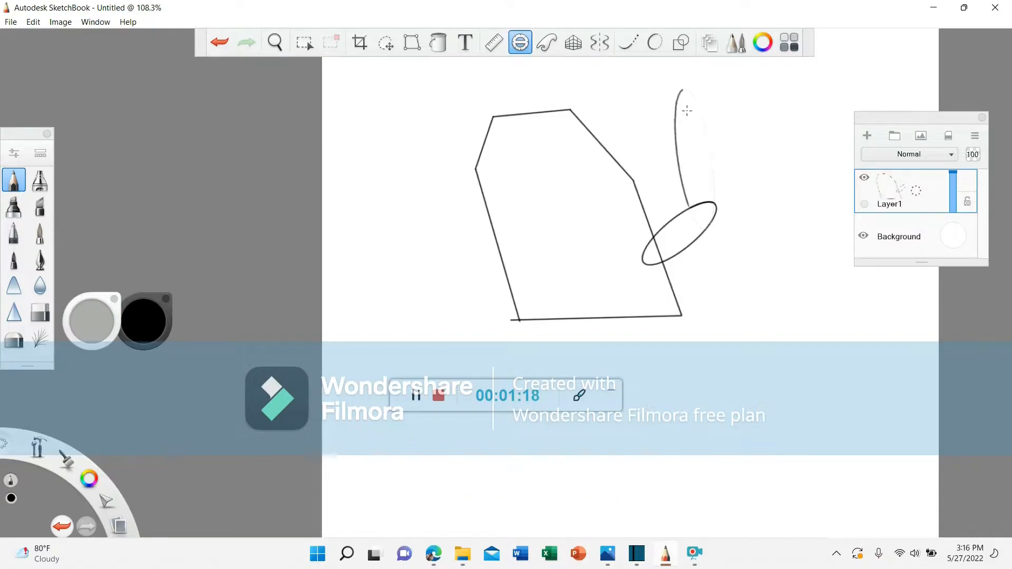
mouse_move(735, 204)
mouse_down()
mouse_move(719, 233)
mouse_move(717, 216)
mouse_move(681, 201)
mouse_up()
- Draw a long slanted ellipse for the index finger rising from the palm's upper right corner
click(275, 42)
mouse_move(506, 283)
mouse_down()
mouse_move(488, 192)
mouse_move(362, 240)
mouse_up()
click(564, 172)
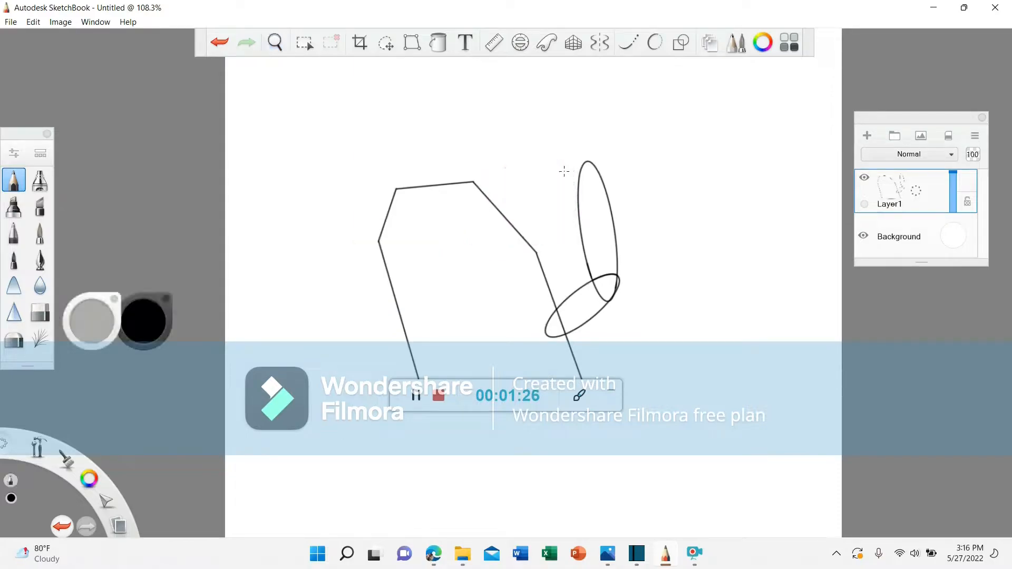
click(520, 42)
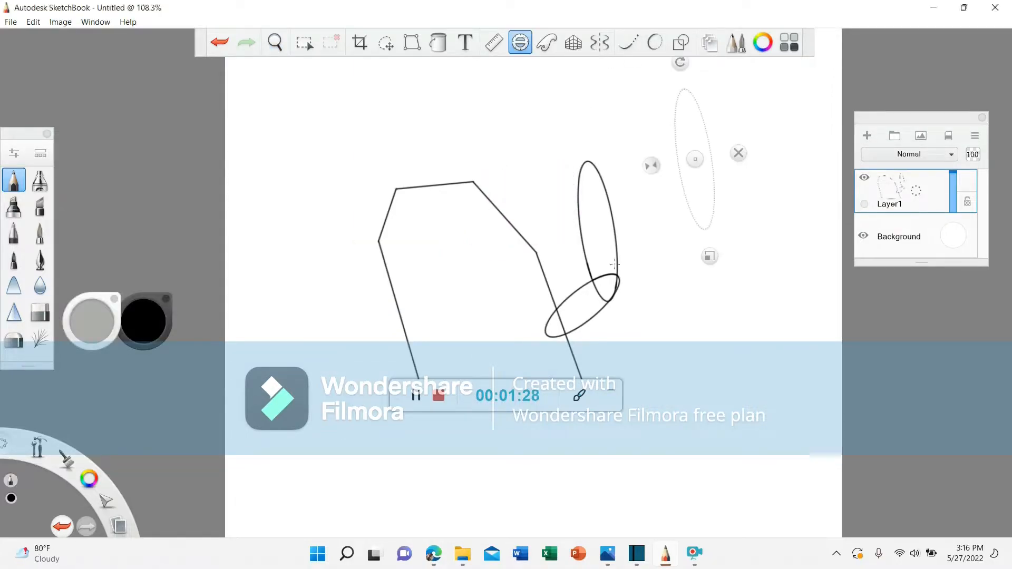
drag(695, 159, 466, 181)
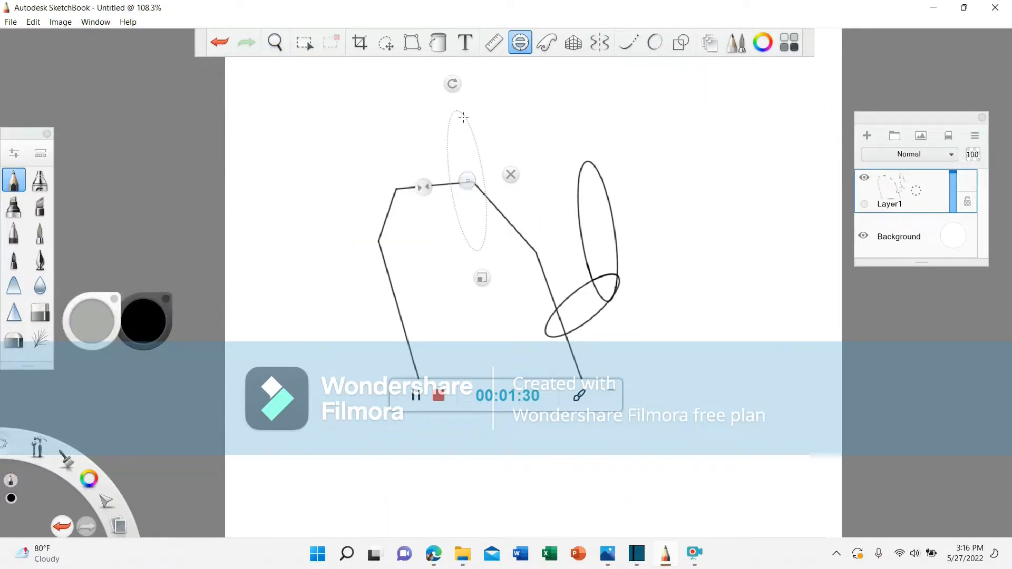
drag(452, 82, 541, 117)
drag(469, 180, 506, 160)
mouse_move(452, 196)
mouse_down()
mouse_move(497, 143)
mouse_move(568, 111)
mouse_up()
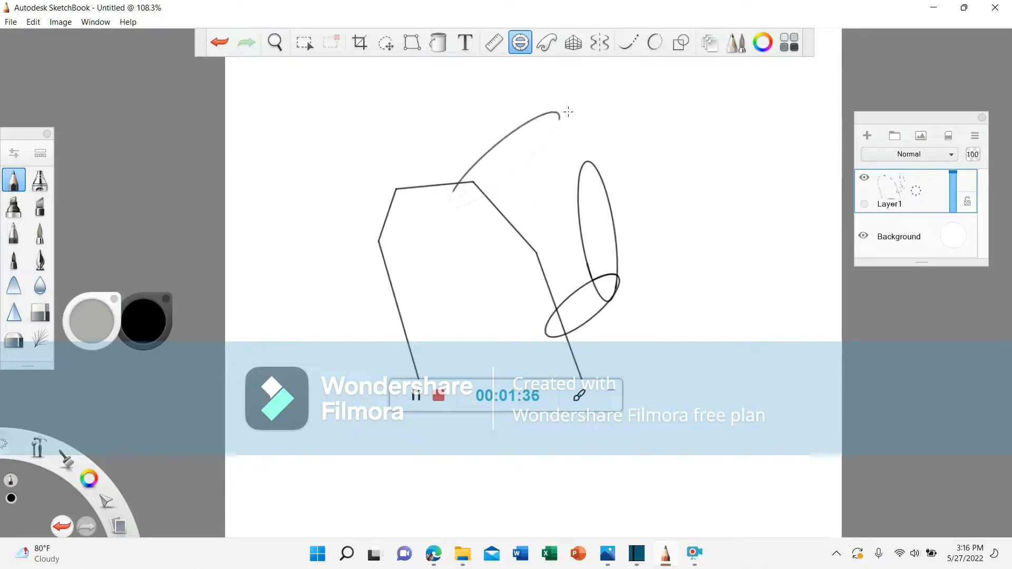
drag(492, 189, 451, 203)
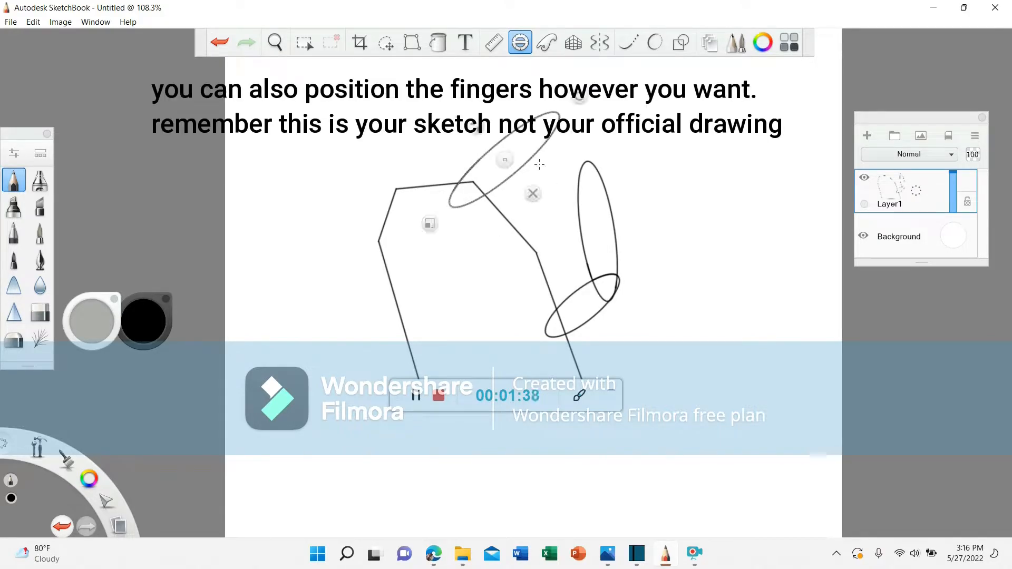
- Draw the middle and ring finger ellipses along the palm's top edge, turning each one more upright than the previous finger
drag(505, 160, 459, 154)
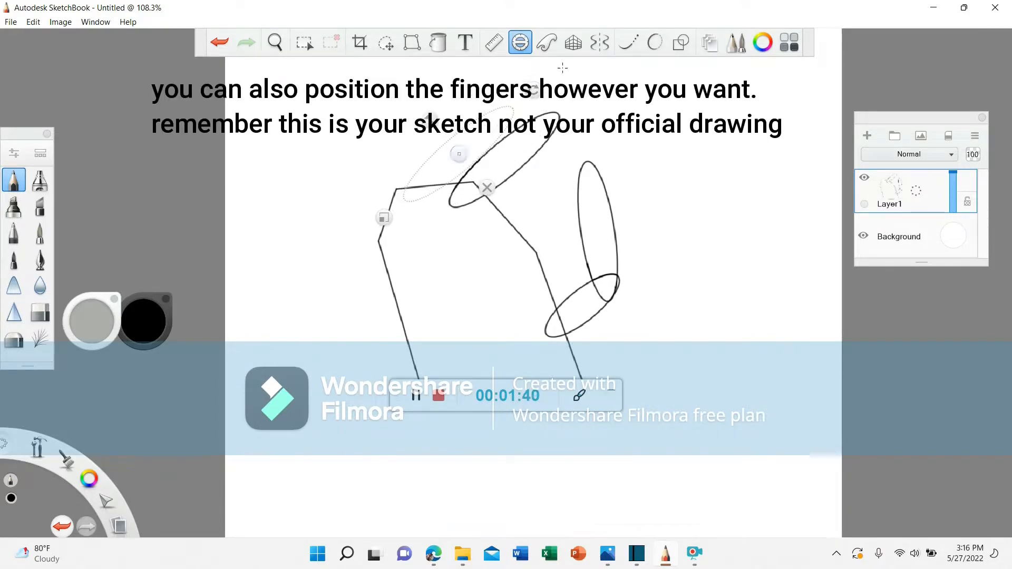
drag(534, 91, 499, 64)
mouse_move(459, 153)
mouse_down()
mouse_move(450, 154)
mouse_move(456, 146)
mouse_move(469, 168)
mouse_move(497, 106)
mouse_move(468, 72)
mouse_move(419, 138)
mouse_move(445, 208)
mouse_move(459, 182)
mouse_move(457, 150)
mouse_move(426, 144)
mouse_up()
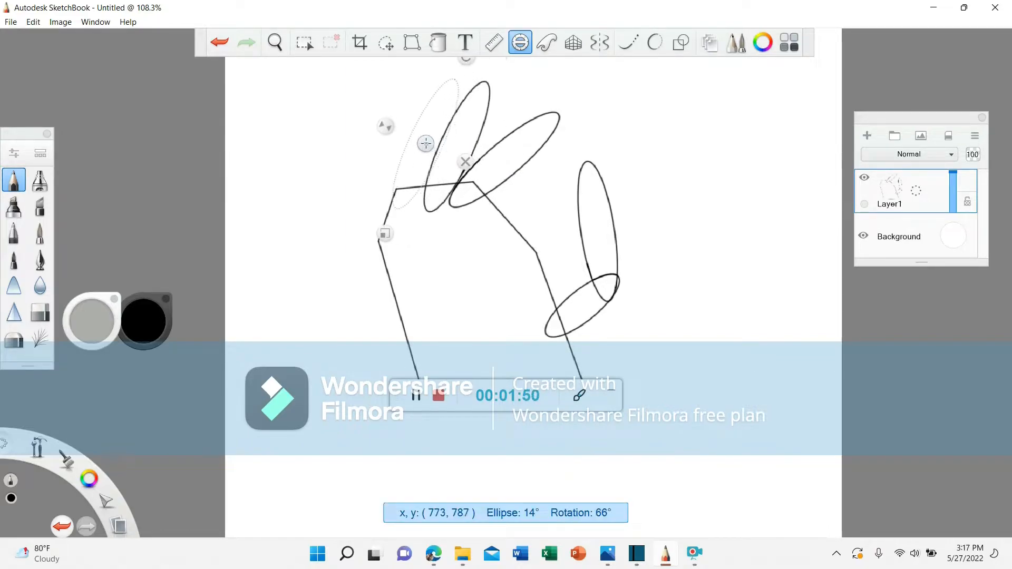
drag(465, 58, 426, 35)
drag(420, 155, 413, 140)
mouse_move(401, 179)
mouse_down()
mouse_move(390, 107)
mouse_move(405, 72)
mouse_move(447, 64)
mouse_move(454, 108)
mouse_move(444, 158)
mouse_move(413, 194)
mouse_move(383, 192)
mouse_move(377, 168)
mouse_move(418, 146)
mouse_move(412, 157)
mouse_move(392, 156)
mouse_up()
- Draw a little finger ellipse leaning outward from the palm's upper left corner
drag(393, 66, 356, 59)
drag(385, 151, 373, 151)
drag(378, 98, 357, 86)
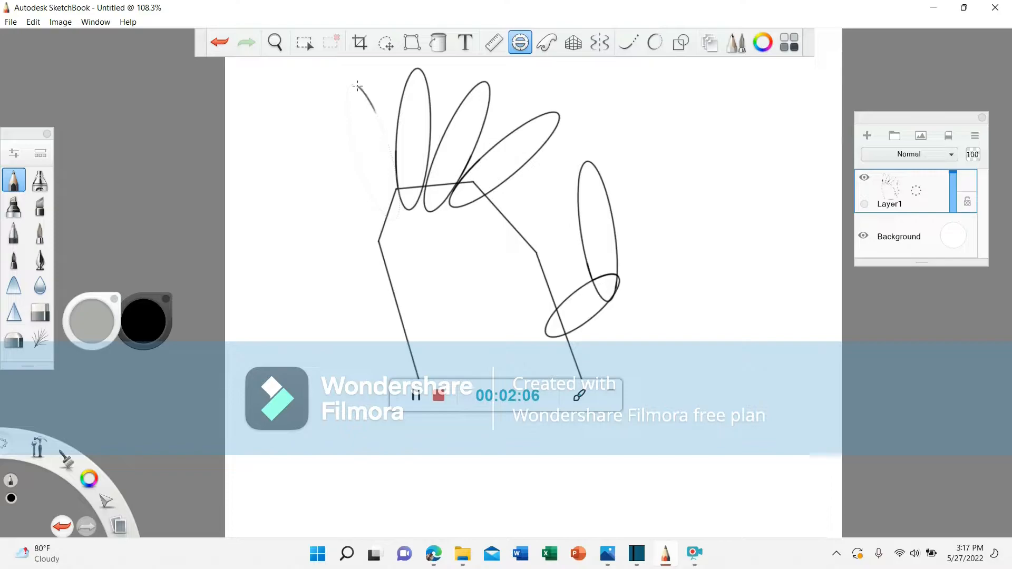
mouse_move(329, 148)
mouse_down()
mouse_move(379, 193)
mouse_move(418, 193)
mouse_up()
- Draw a short, nearly horizontal ellipse at the little finger's tip, reaching toward the ring finger, as its bent segment
mouse_move(383, 115)
mouse_down()
mouse_move(342, 62)
mouse_move(464, 75)
mouse_move(482, 88)
mouse_move(472, 153)
mouse_up()
drag(373, 152, 329, 109)
drag(428, 118, 424, 138)
drag(256, 88, 266, 90)
drag(327, 109, 383, 99)
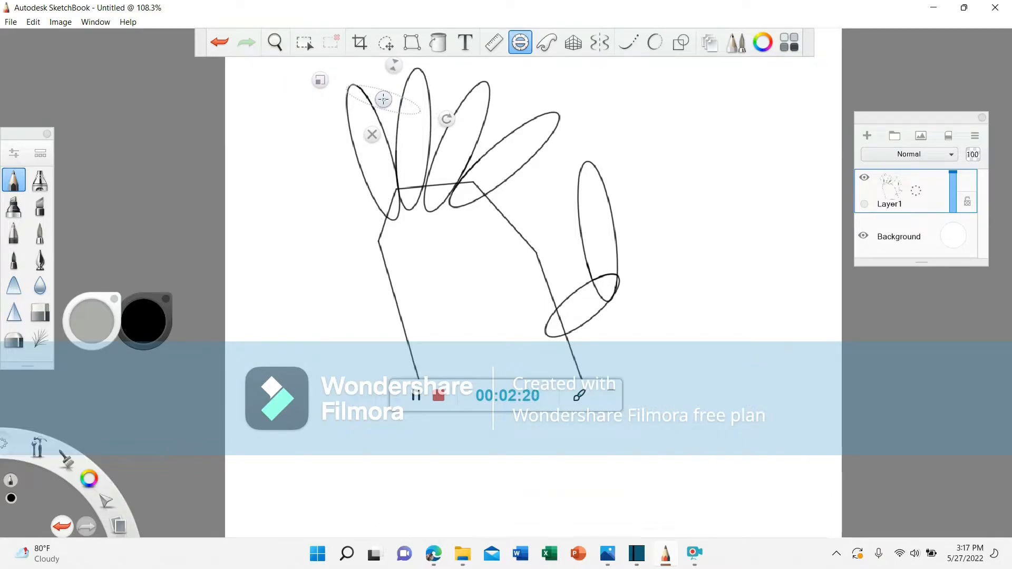
drag(308, 76, 316, 79)
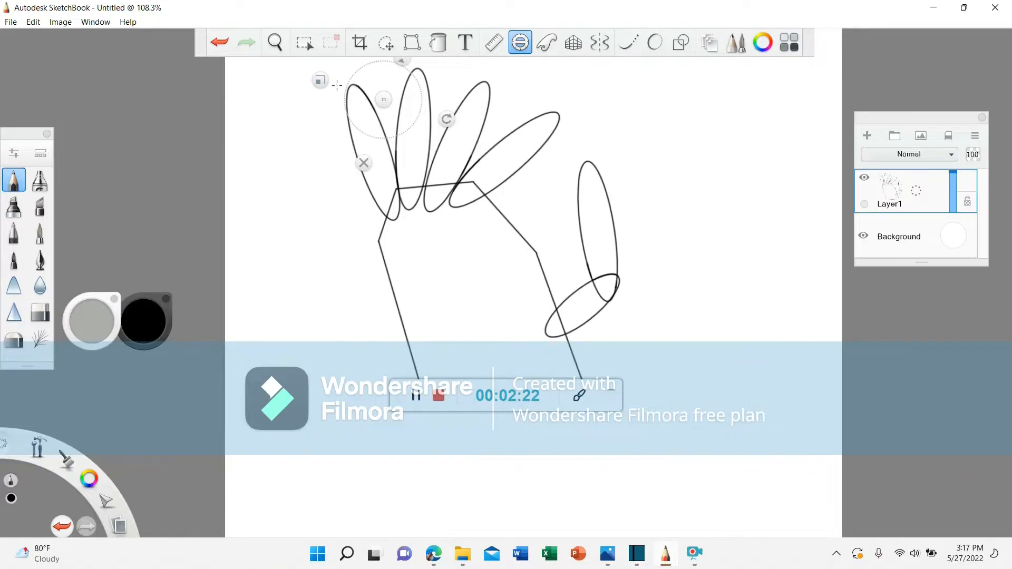
mouse_move(415, 66)
mouse_down()
mouse_move(392, 96)
mouse_move(402, 93)
mouse_move(363, 85)
mouse_up()
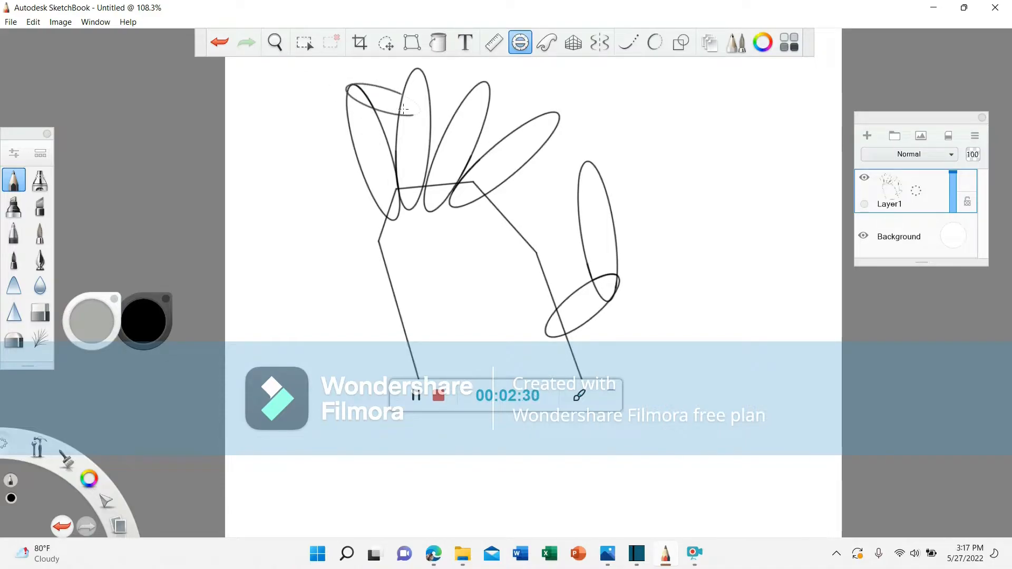
- Draw bent-segment ellipses at the tips of the ring and middle fingers, sloping down to the right
mouse_move(383, 99)
mouse_down()
mouse_move(454, 100)
mouse_move(445, 85)
mouse_move(480, 87)
mouse_move(423, 90)
mouse_move(513, 98)
mouse_up()
drag(568, 115, 559, 148)
drag(508, 105, 495, 154)
- Draw a steep ellipse hanging from the index fingertip toward the thumb as its bent segment
drag(506, 108, 595, 96)
drag(642, 199, 586, 232)
drag(610, 123, 566, 182)
drag(565, 115, 563, 113)
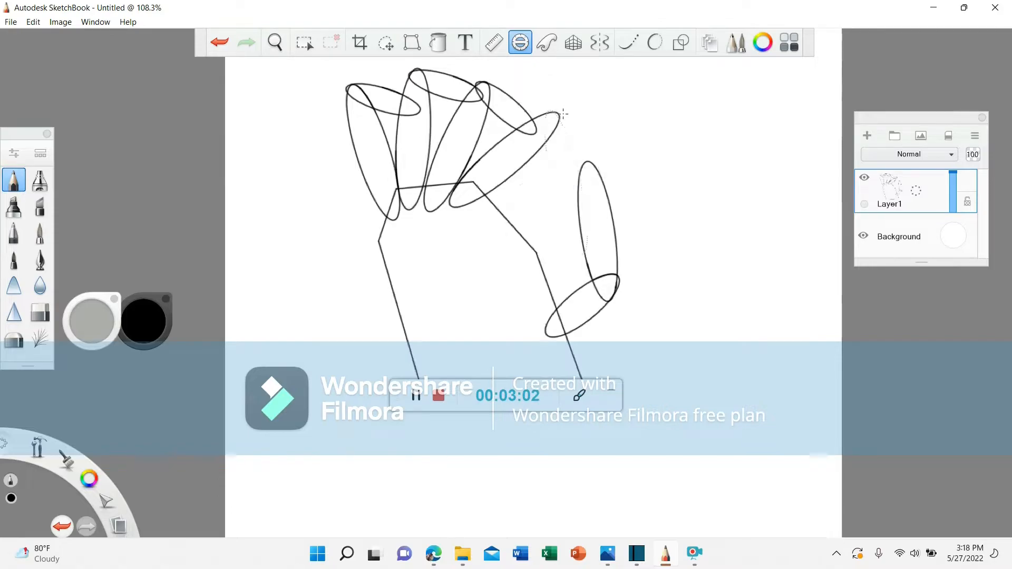
drag(534, 153, 532, 125)
mouse_move(563, 186)
mouse_down()
mouse_move(573, 228)
mouse_move(560, 124)
mouse_up()
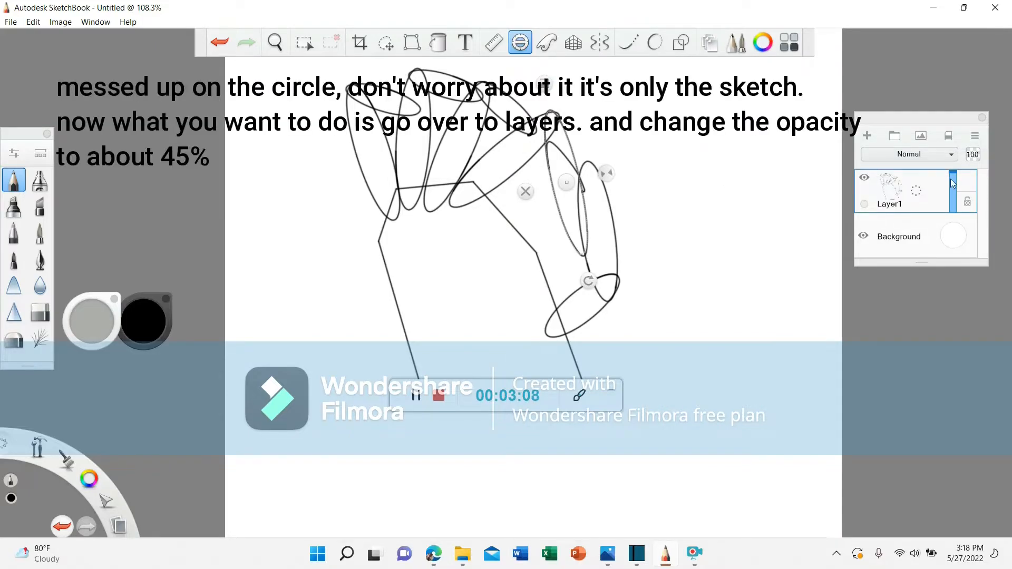
- Lower the sketch layer's opacity to 45% and add a new layer above it
drag(952, 181, 951, 189)
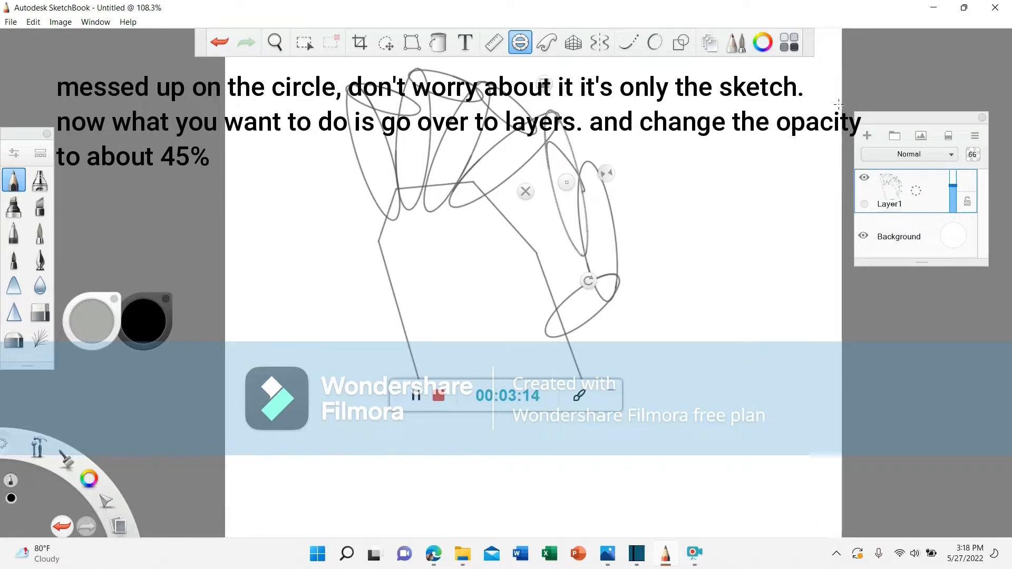
click(956, 200)
drag(957, 191, 958, 188)
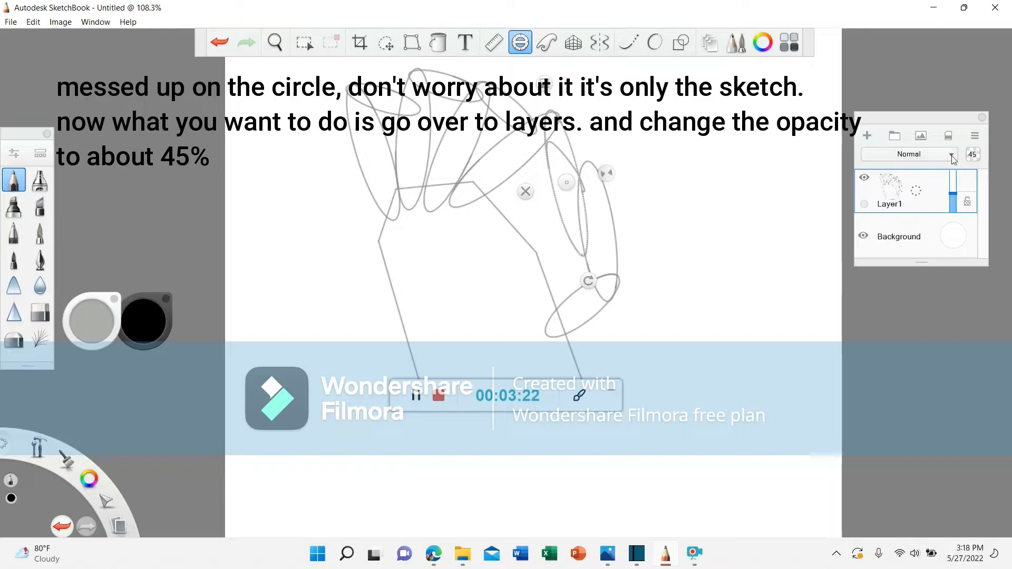
click(868, 137)
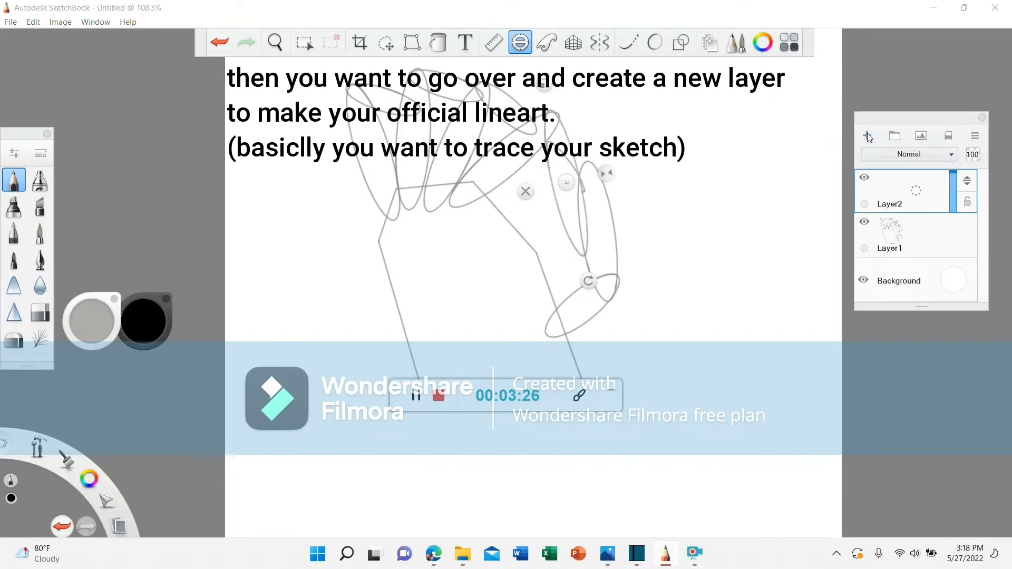
- Trace the wrist's right side, the thumb and the curve up to the index finger's underside with Steady Stroke at 34
click(276, 42)
drag(339, 263, 315, 183)
drag(399, 97, 309, 116)
drag(467, 280, 466, 252)
click(519, 170)
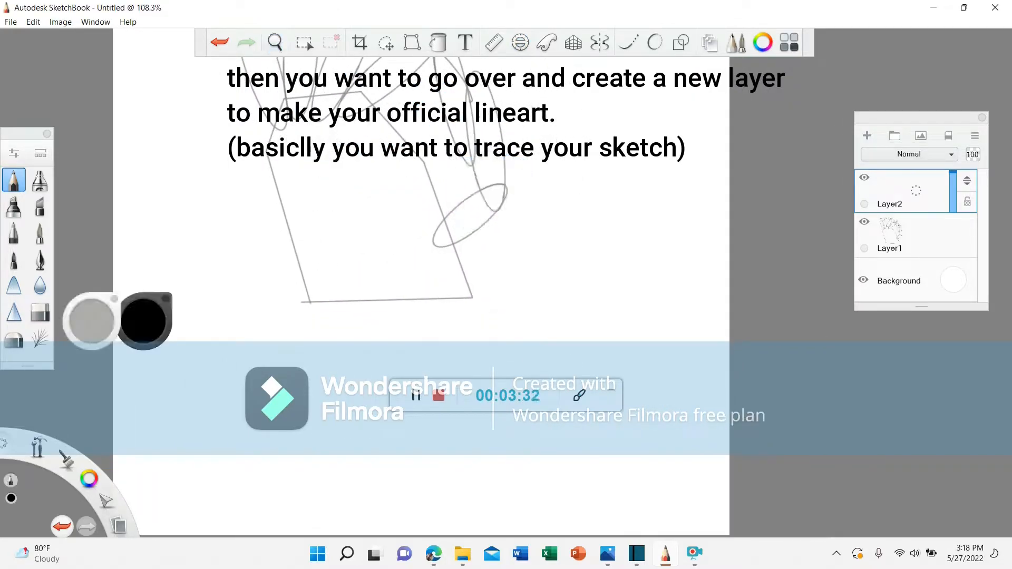
click(628, 42)
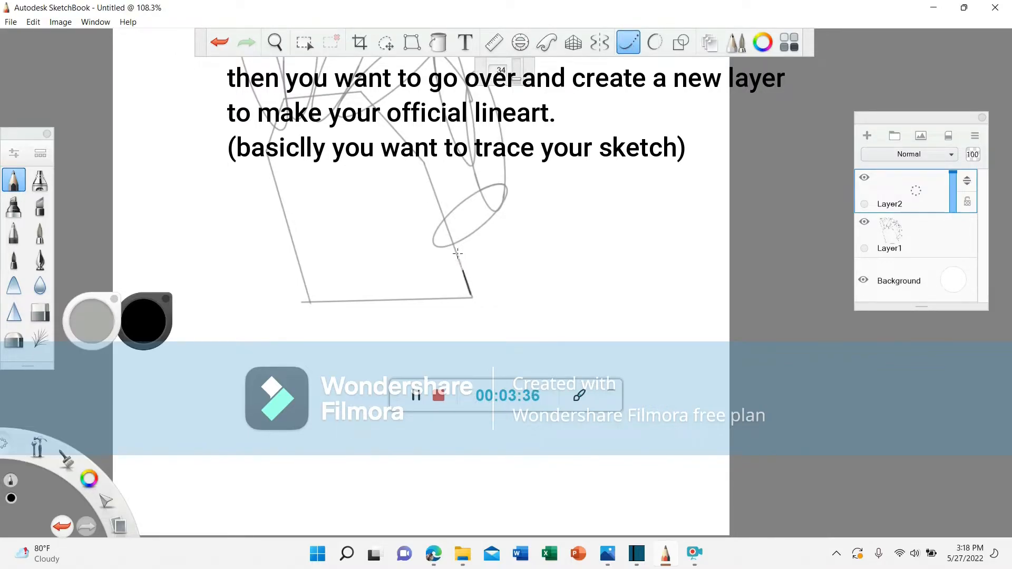
drag(457, 254, 455, 241)
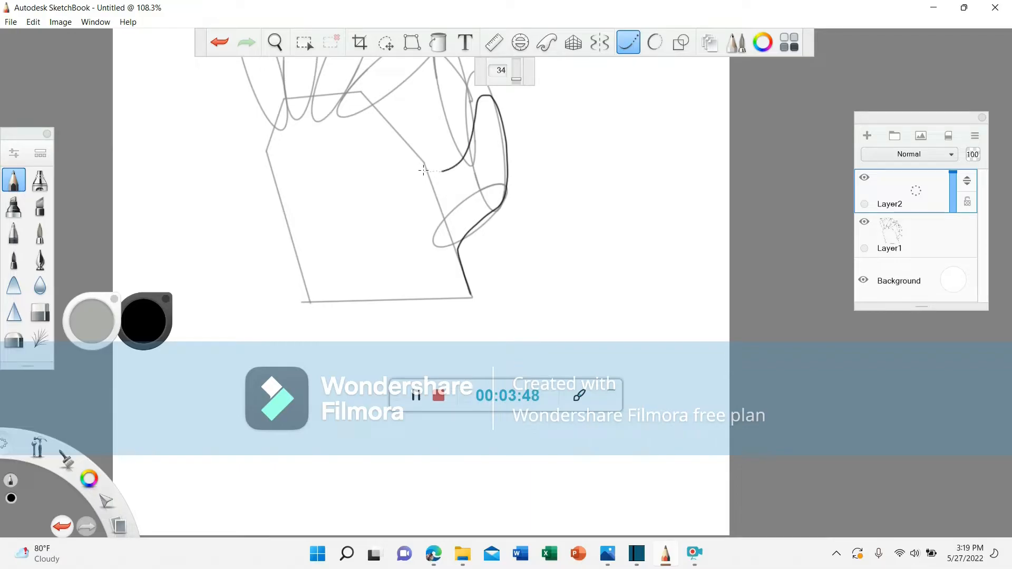
mouse_move(408, 146)
mouse_down()
mouse_move(386, 111)
mouse_move(391, 89)
mouse_move(429, 66)
mouse_up()
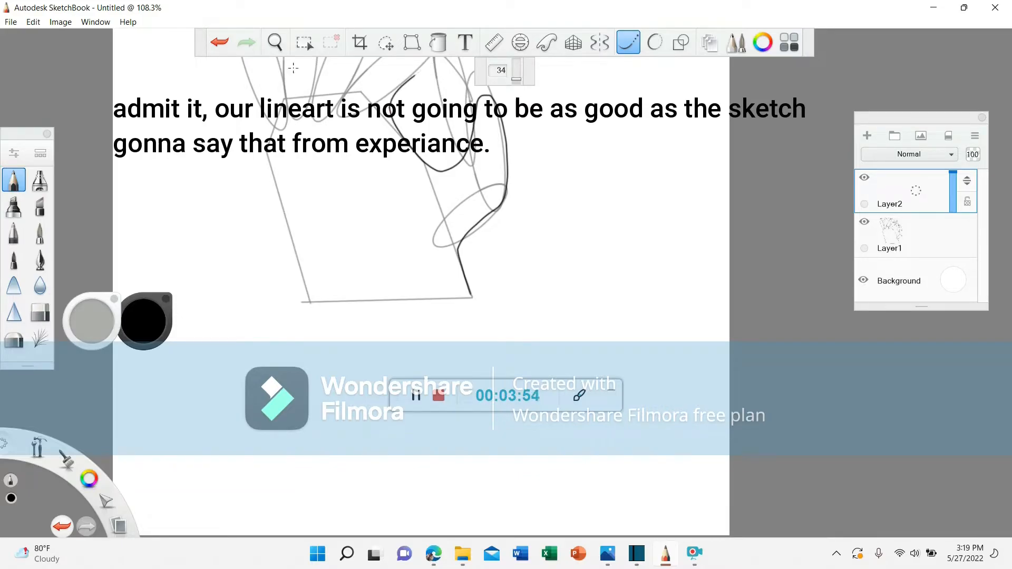
- Trace the bent index finger's inner edge down to the thumb and its outer edge back to the palm
click(274, 44)
drag(496, 216, 655, 242)
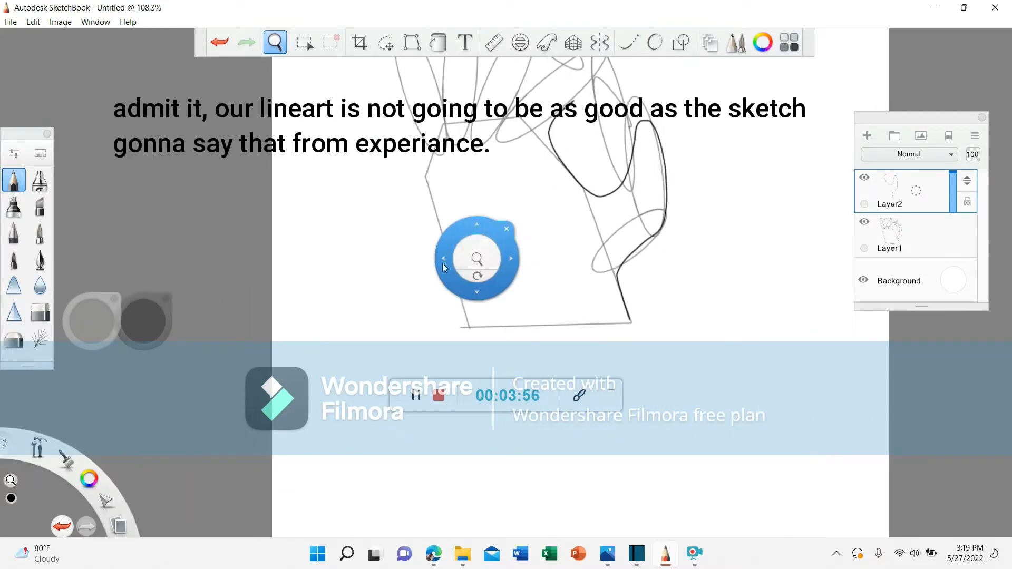
drag(506, 255, 674, 208)
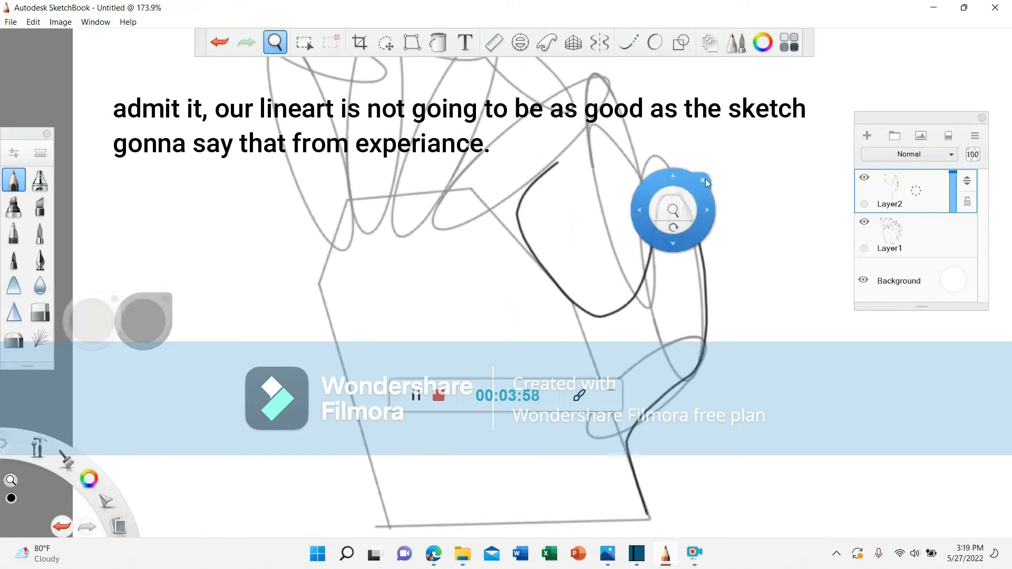
click(704, 182)
click(628, 42)
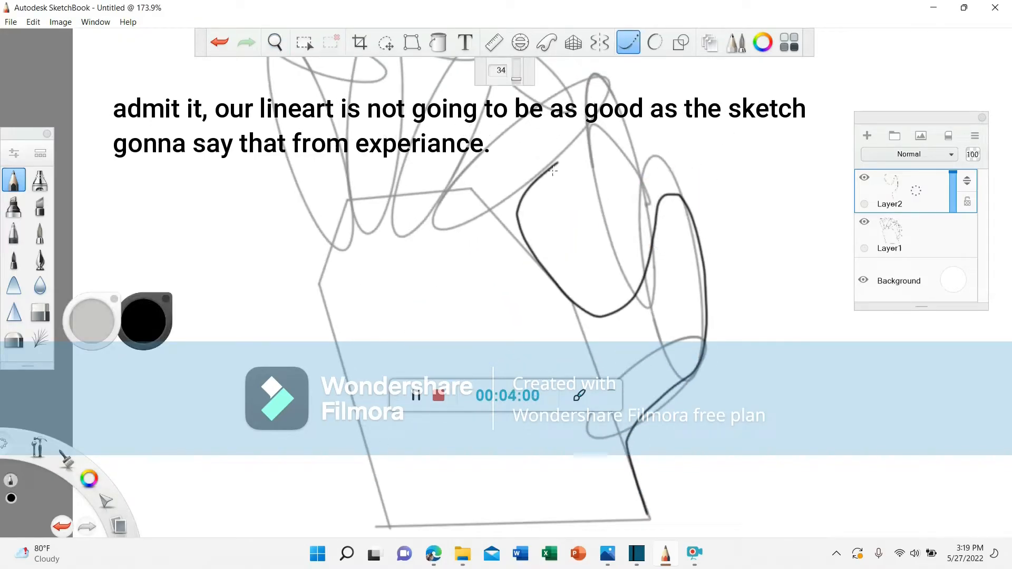
mouse_move(569, 155)
mouse_down()
mouse_move(604, 124)
mouse_move(599, 174)
mouse_move(610, 232)
mouse_move(634, 270)
mouse_move(663, 274)
mouse_up()
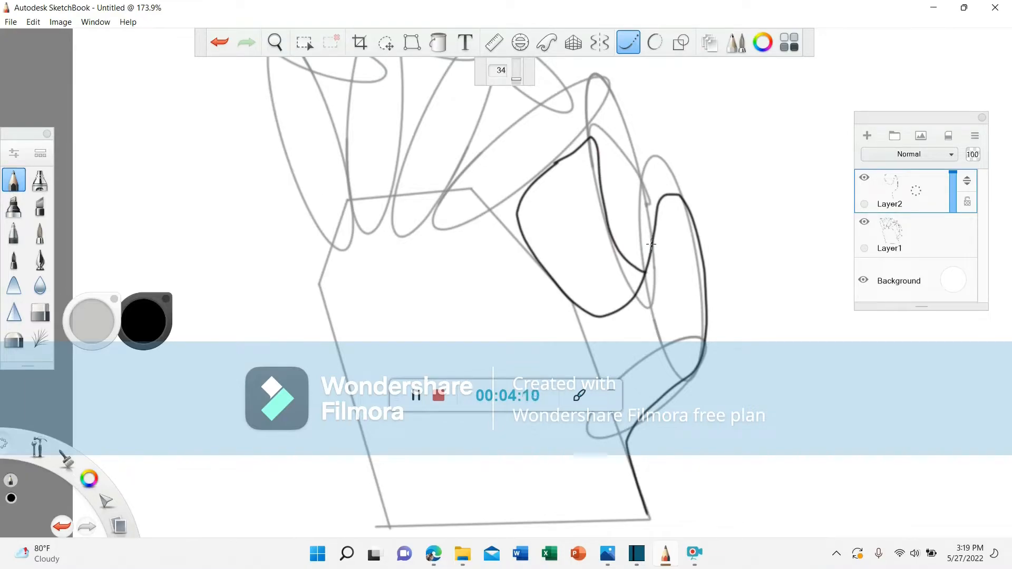
mouse_move(652, 237)
mouse_down()
mouse_move(630, 115)
mouse_move(611, 79)
mouse_move(582, 62)
mouse_move(548, 78)
mouse_move(442, 188)
mouse_up()
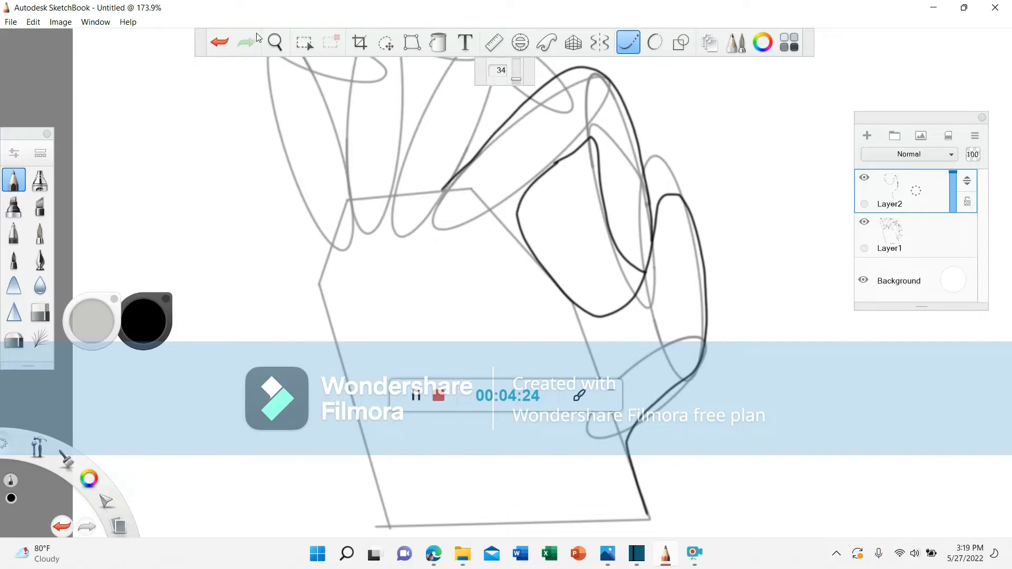
- Trace the middle finger's inner edge from the index finger's base and the outer curve over its bent tip
click(274, 42)
drag(514, 279, 606, 316)
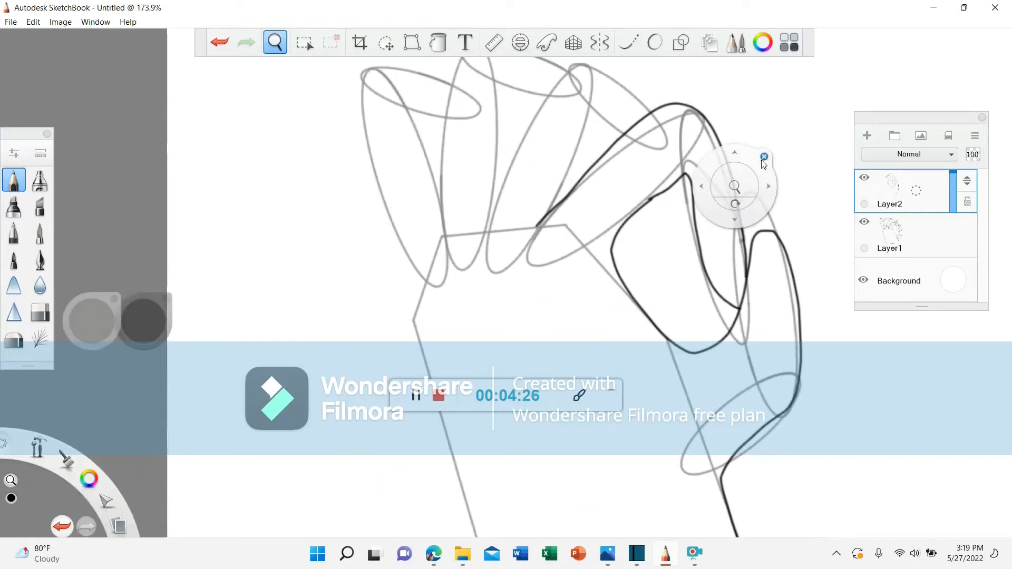
click(763, 158)
click(628, 42)
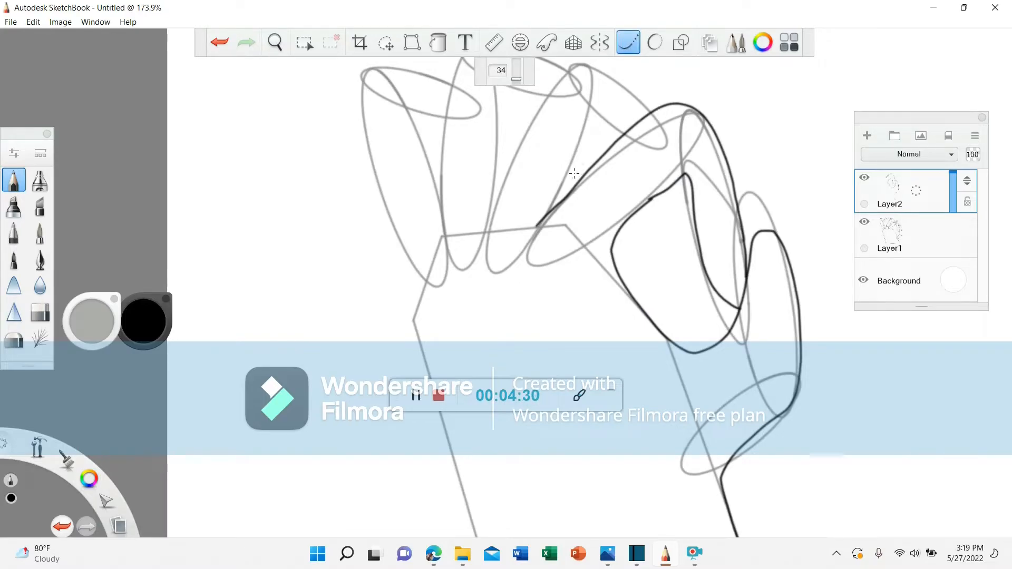
mouse_move(539, 220)
mouse_down()
mouse_move(595, 97)
mouse_move(609, 100)
mouse_move(640, 139)
mouse_up()
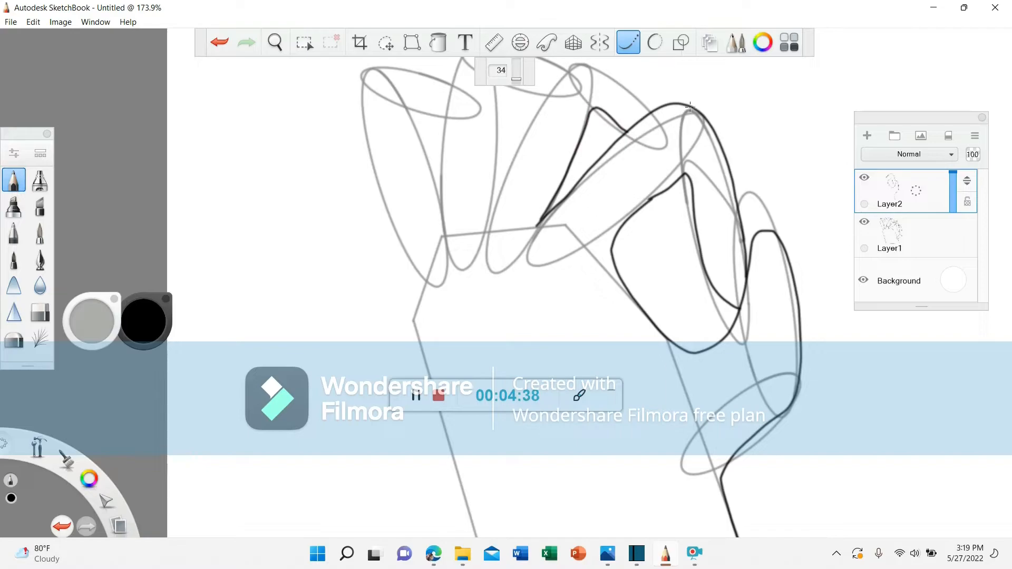
mouse_move(684, 105)
mouse_down()
mouse_move(663, 80)
mouse_move(613, 61)
mouse_move(577, 58)
mouse_move(557, 71)
mouse_up()
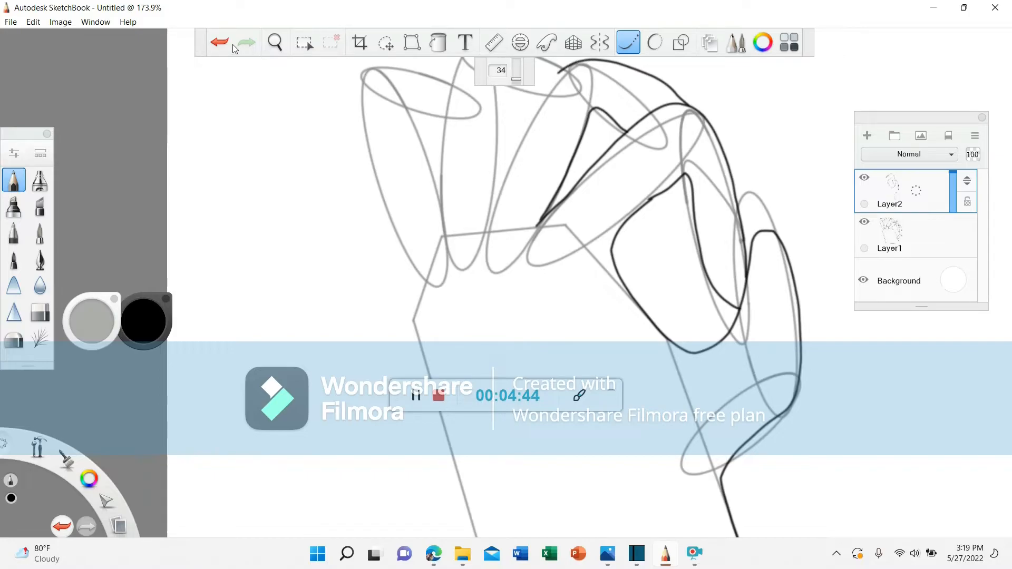
- Undo the middle finger's outer curve and retrace it from the palm over the bent tip to the index finger
key(ctrl+z)
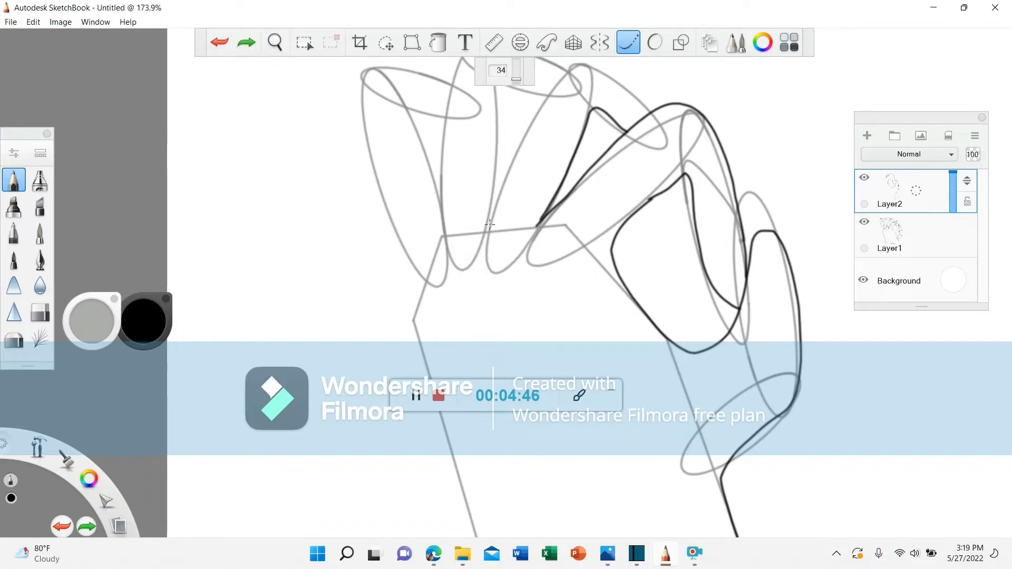
mouse_move(489, 228)
mouse_down()
mouse_move(525, 128)
mouse_move(570, 71)
mouse_move(616, 68)
mouse_move(696, 112)
mouse_up()
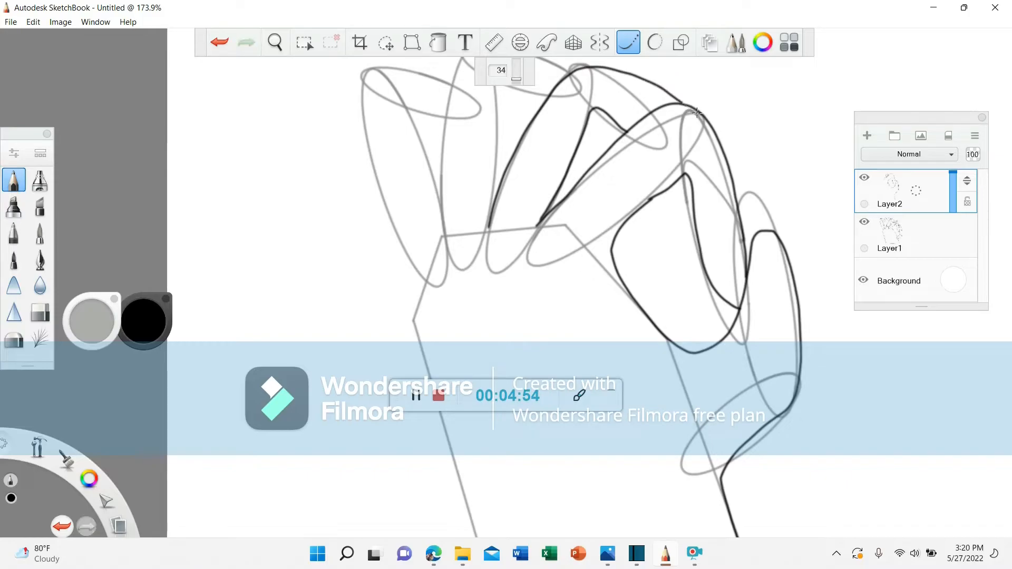
- Trace the ring finger's inner edge and outer curve, and the little finger's top and outer edge down to the palm, with Steady Stroke
click(274, 42)
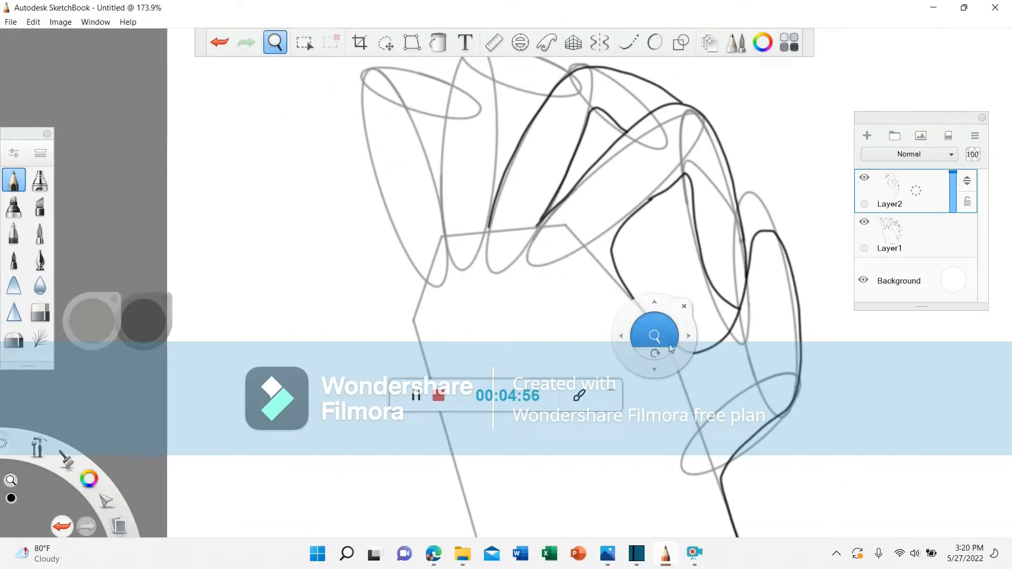
drag(436, 267, 584, 312)
click(763, 191)
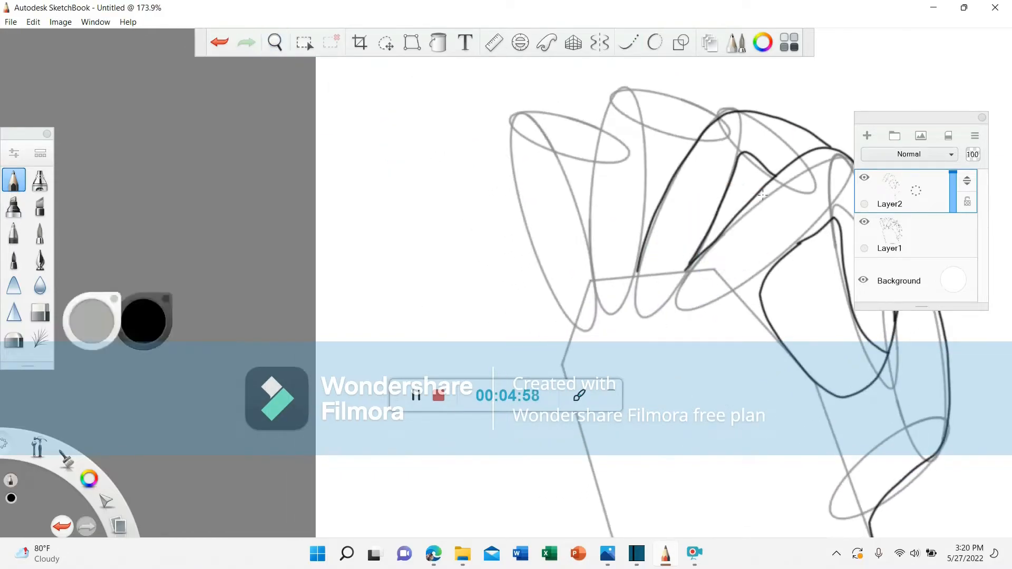
click(628, 43)
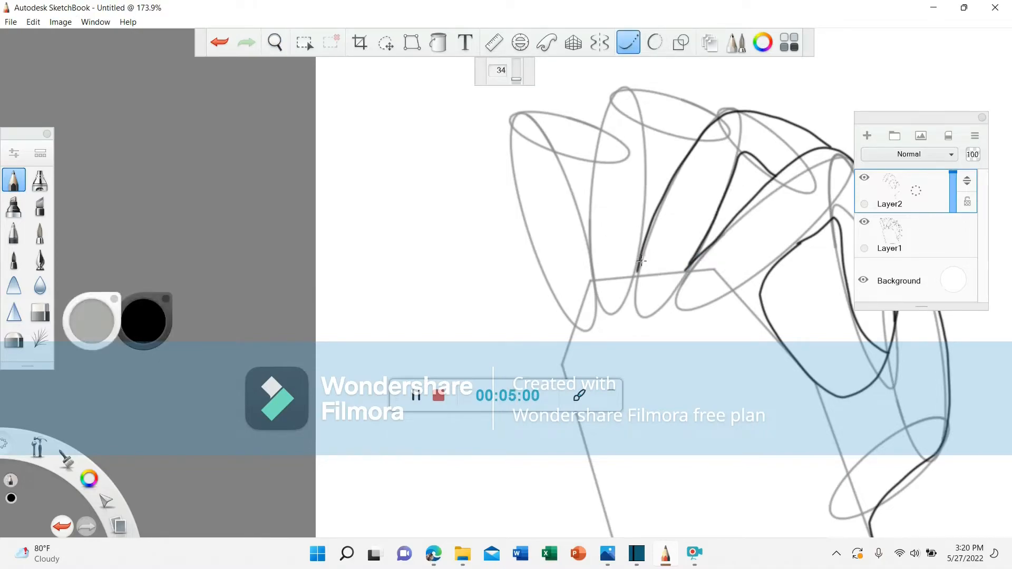
mouse_move(638, 233)
mouse_down()
mouse_move(642, 125)
mouse_move(709, 147)
mouse_up()
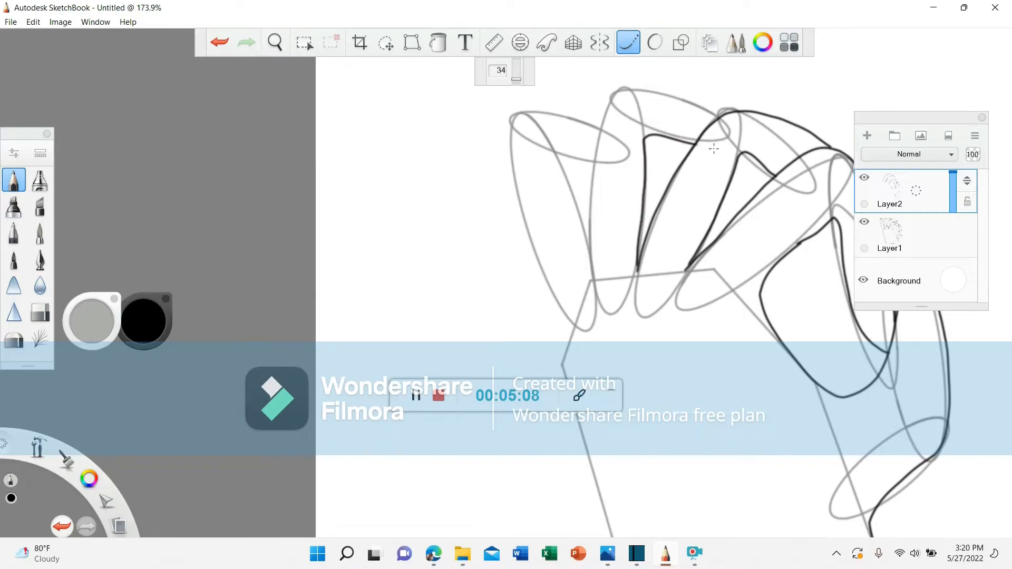
mouse_move(729, 111)
mouse_down()
mouse_move(665, 83)
mouse_move(612, 88)
mouse_move(596, 102)
mouse_move(581, 214)
mouse_move(591, 290)
mouse_up()
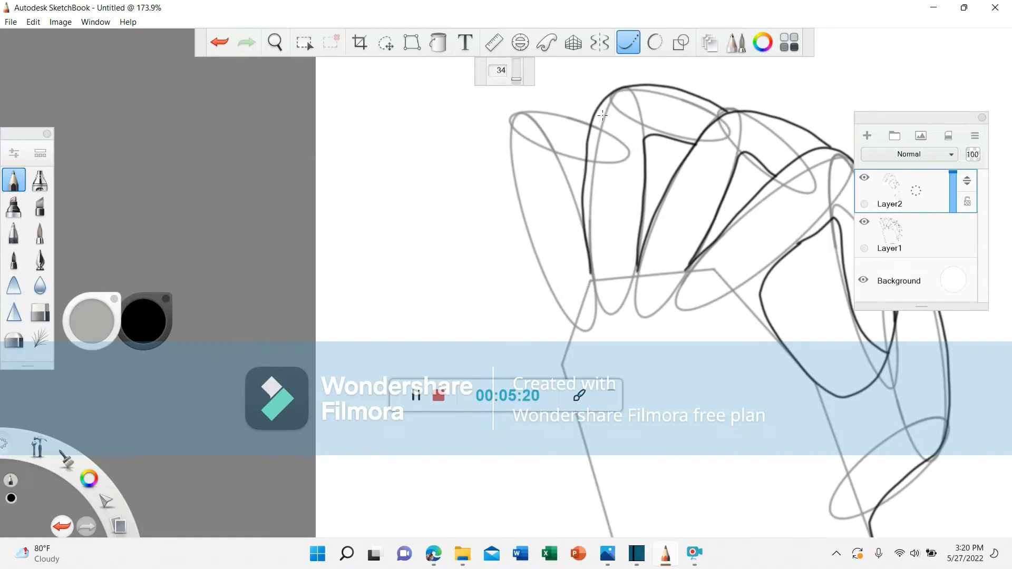
mouse_move(582, 114)
mouse_down()
mouse_move(516, 117)
mouse_move(503, 145)
mouse_move(535, 310)
mouse_move(567, 369)
mouse_up()
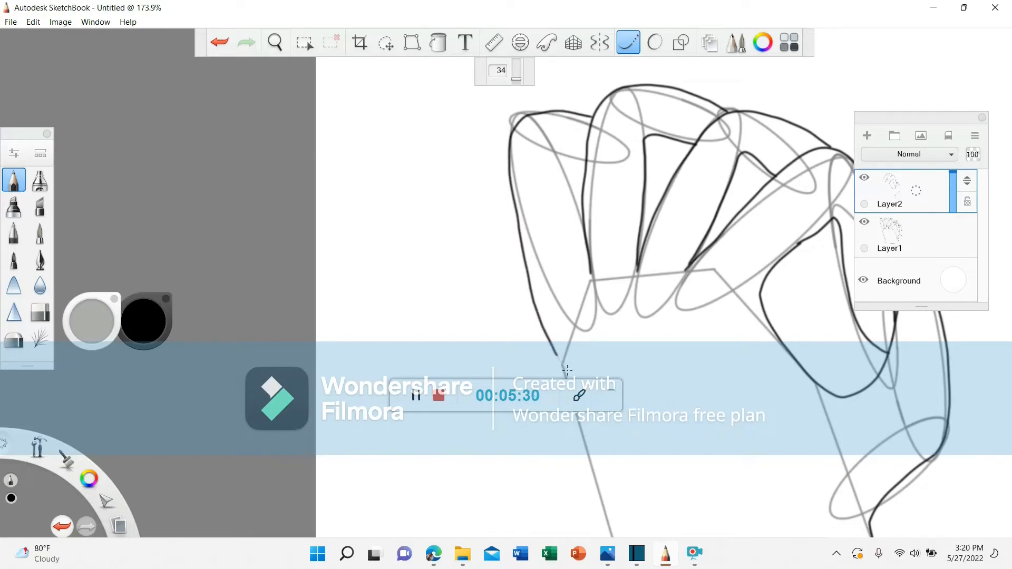
- Trace the palm's outer side from the little finger down around the rounded base to the wrist line below the thumb
click(274, 42)
drag(501, 282, 783, 295)
drag(739, 264, 663, 262)
drag(596, 230, 423, 181)
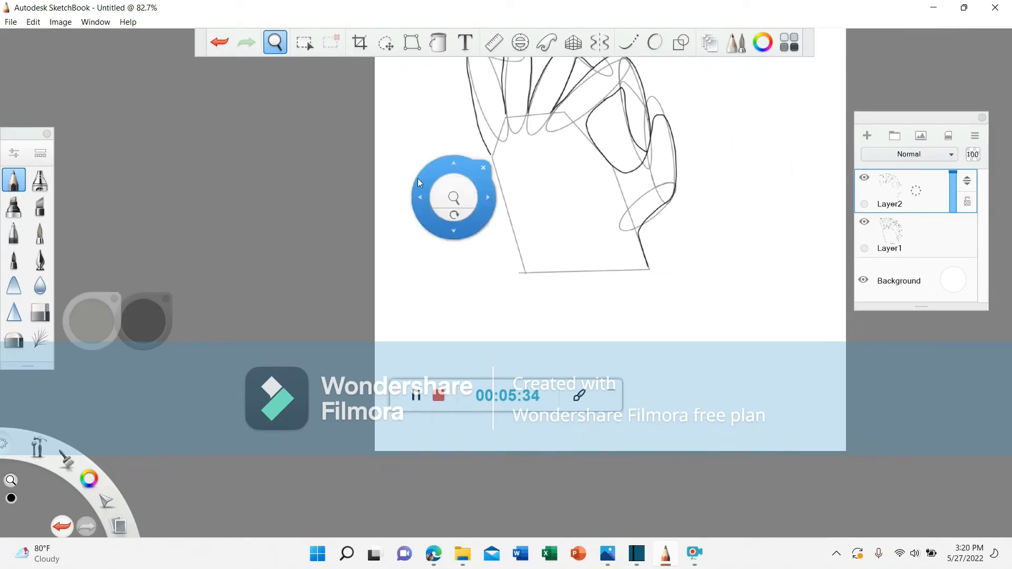
drag(633, 222, 635, 221)
click(648, 204)
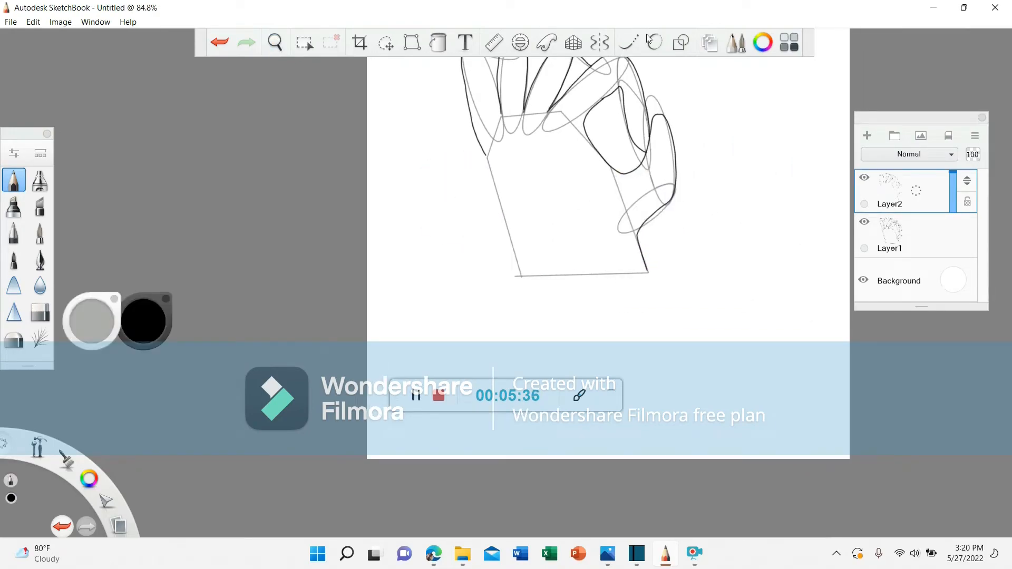
click(635, 43)
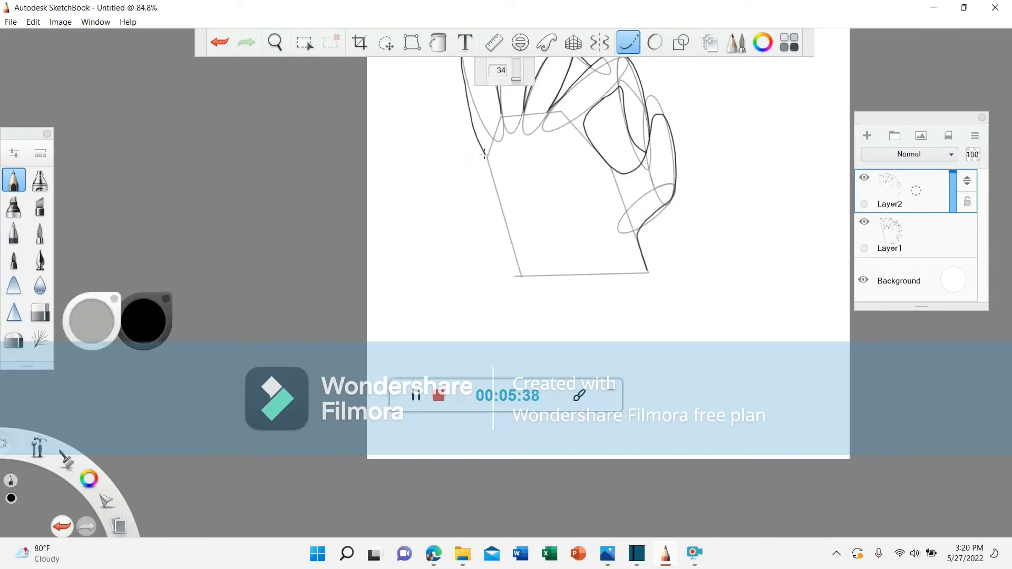
mouse_move(493, 171)
mouse_down()
mouse_move(510, 233)
mouse_move(567, 297)
mouse_move(613, 297)
mouse_move(654, 270)
mouse_up()
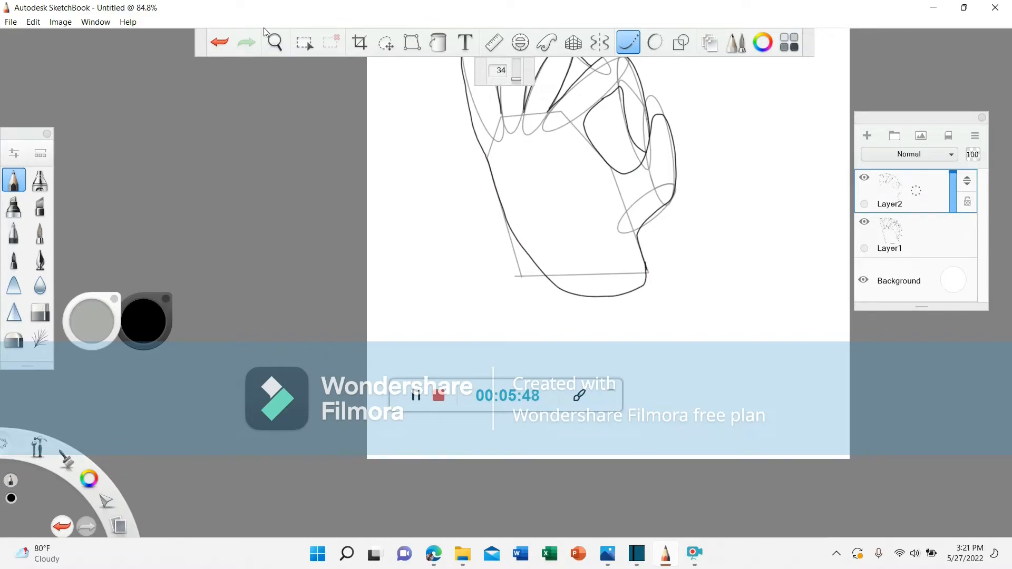
- Trace the little finger's short bent inner edge beside the ring finger with Steady Stroke
click(274, 41)
drag(449, 163, 371, 391)
drag(399, 239, 479, 252)
drag(384, 273, 448, 61)
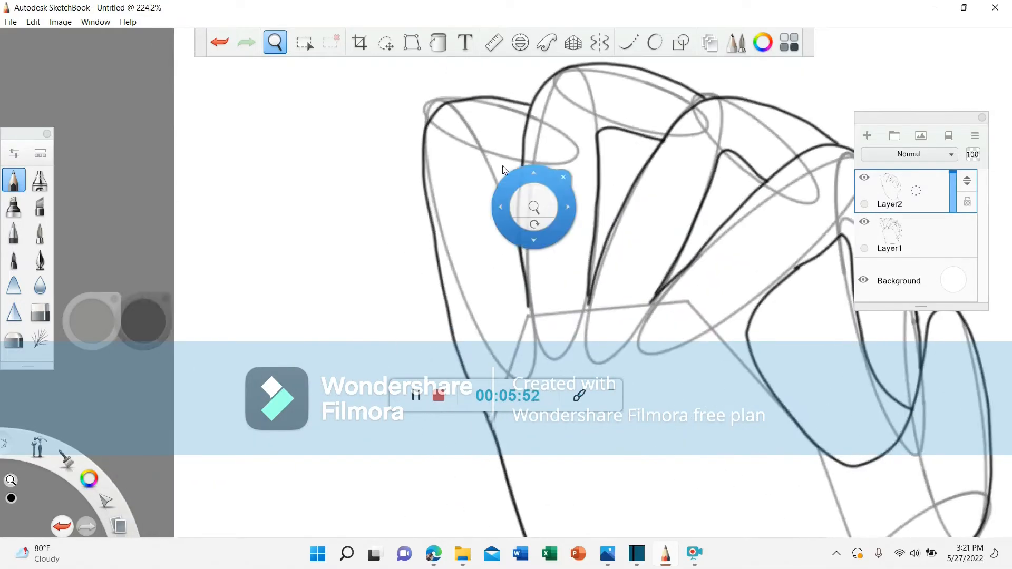
click(653, 203)
click(627, 42)
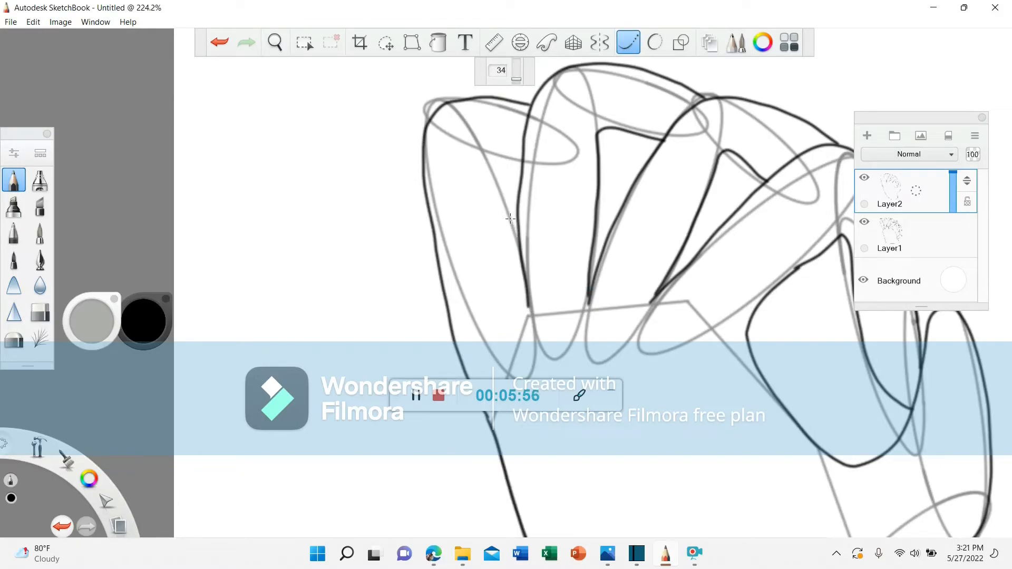
mouse_move(508, 204)
mouse_down()
mouse_move(502, 165)
mouse_move(539, 162)
mouse_up()
- Hide the sketch layer, Layer1, and add a new layer between it and the line art layer
click(275, 42)
drag(533, 282, 668, 199)
scroll(669, 199, down, 6)
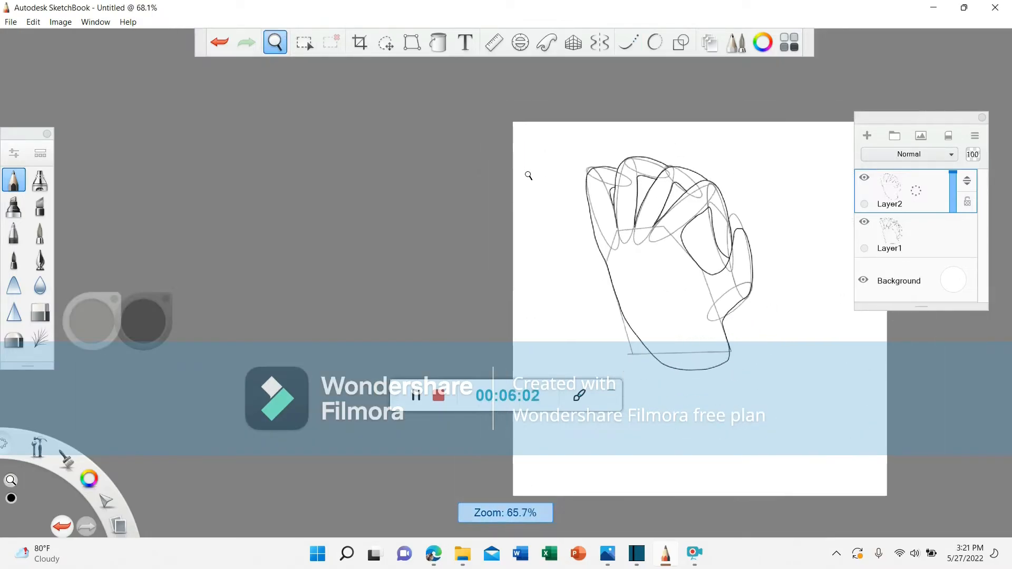
drag(567, 232, 454, 96)
drag(530, 119, 427, 183)
click(570, 157)
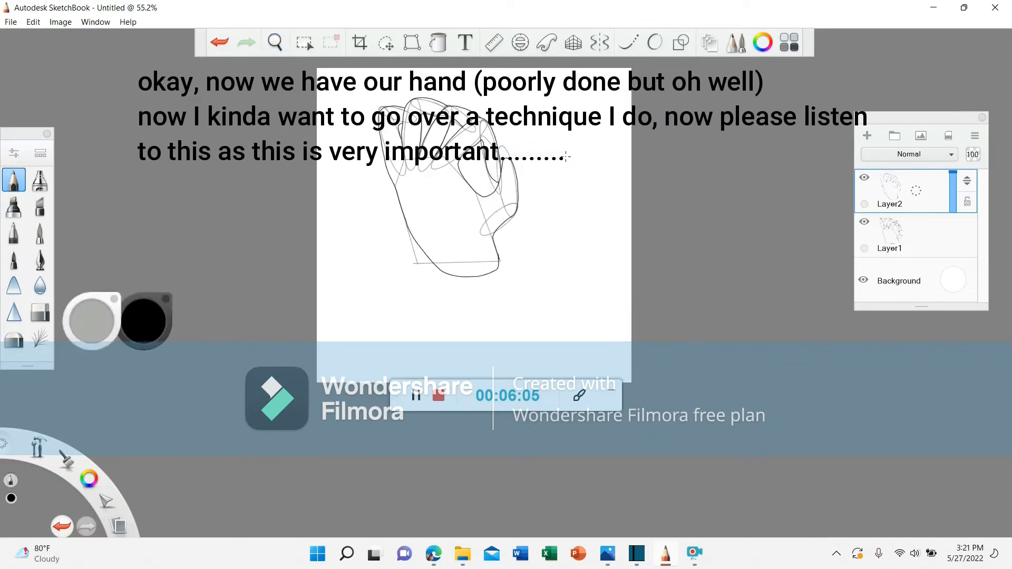
click(865, 223)
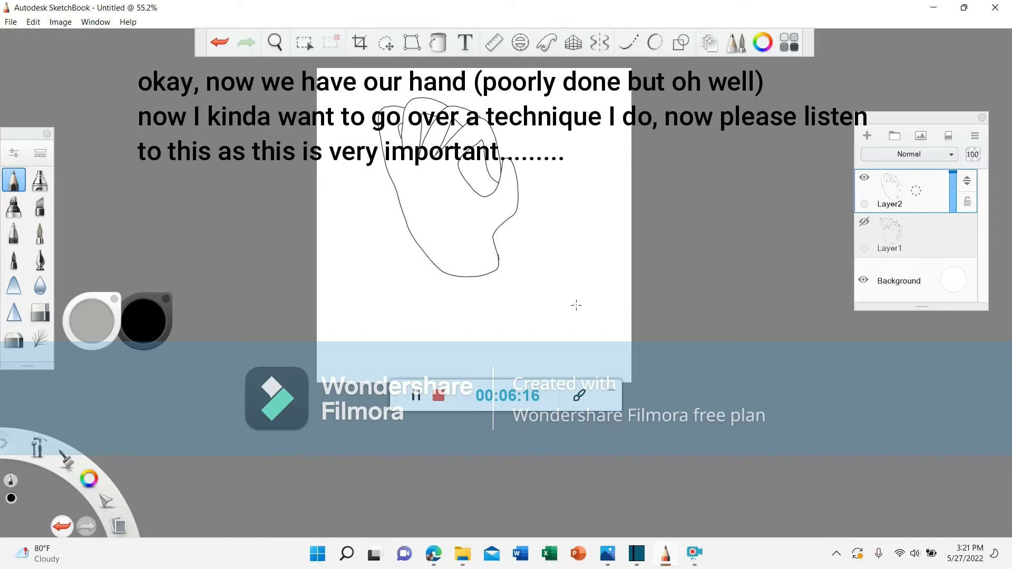
click(919, 248)
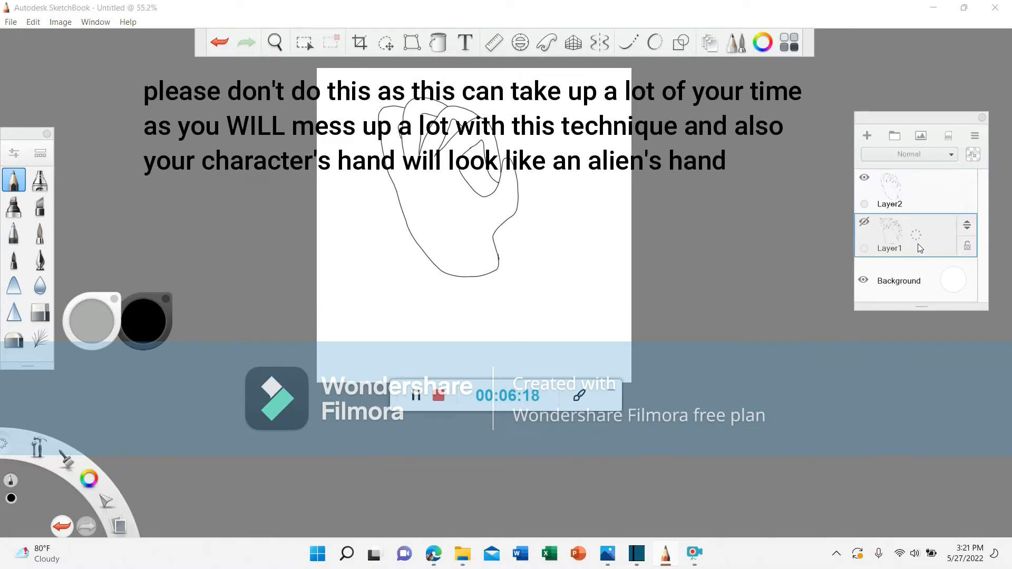
click(867, 136)
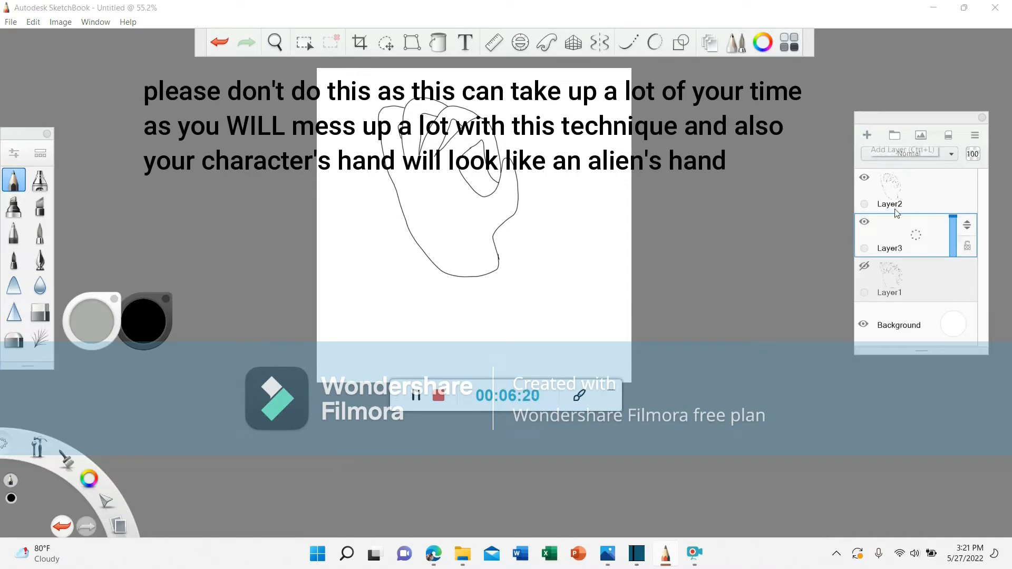
- Draw a small closed palm outline from five straight lines below and to the right of the hand with the Line tool
click(680, 42)
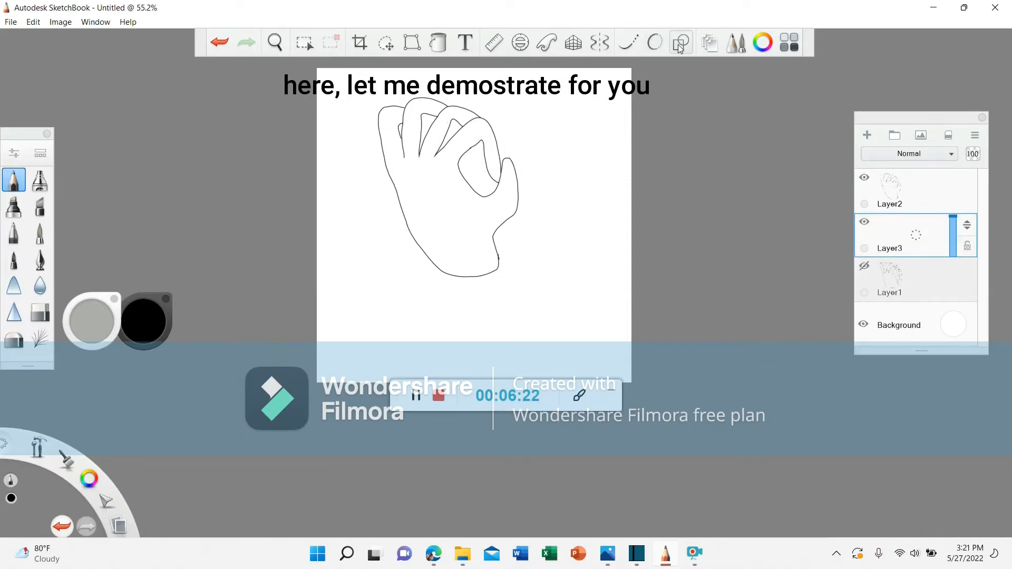
drag(536, 349, 607, 340)
click(571, 300)
click(535, 290)
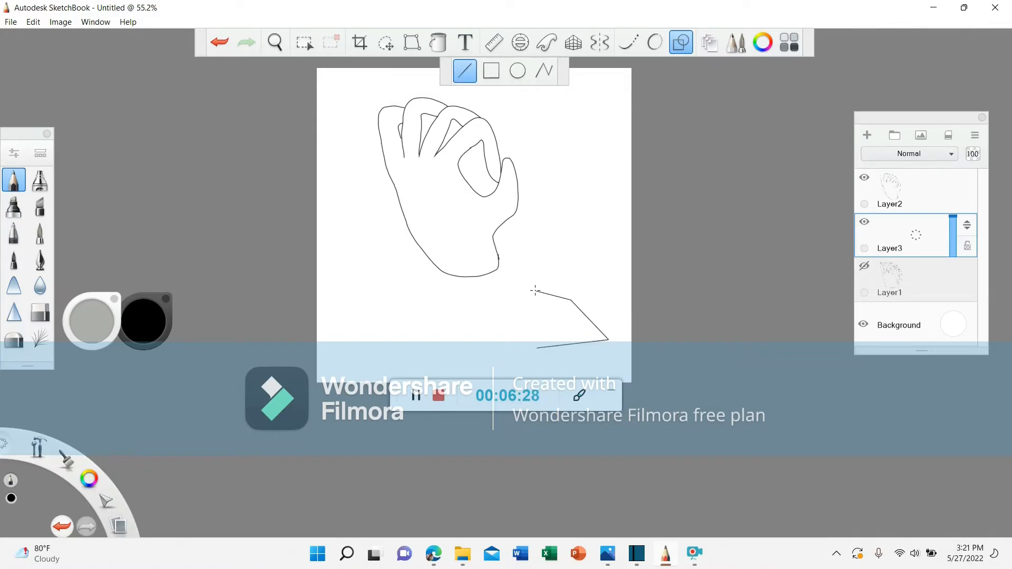
click(522, 304)
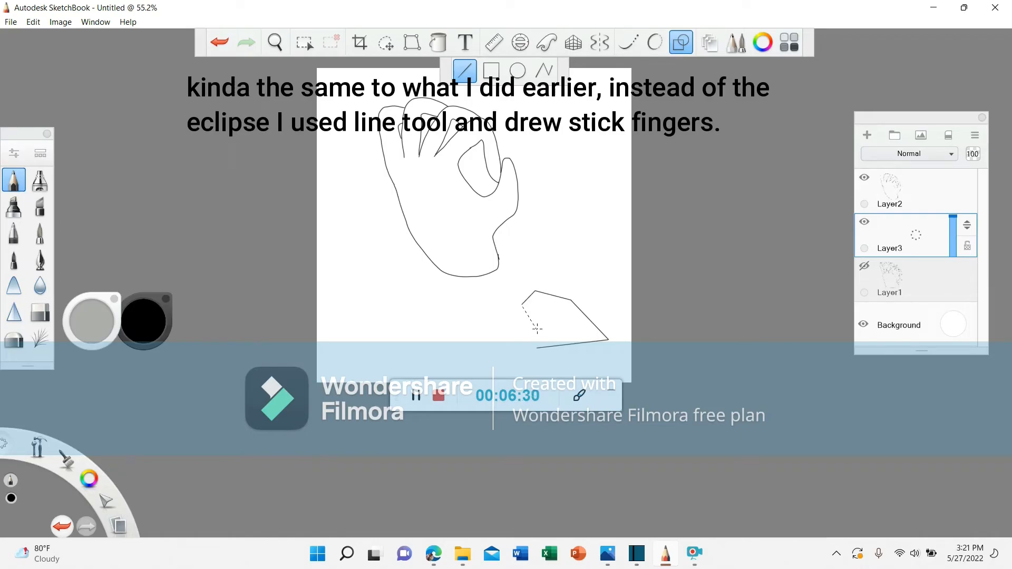
click(541, 348)
- Add a two-segment stick thumb and four straight stick fingers to the small palm outline
click(534, 333)
click(508, 299)
click(511, 253)
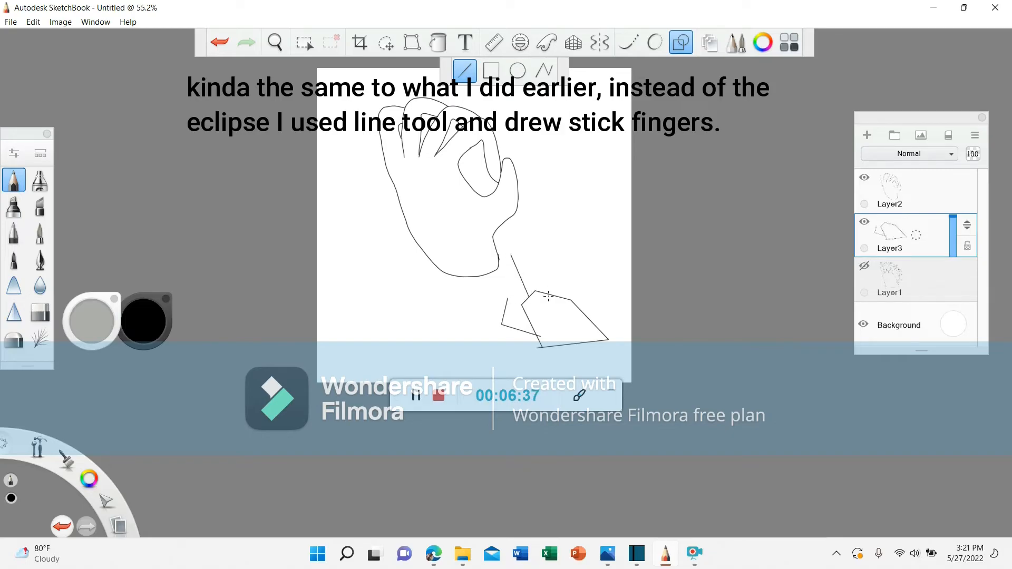
click(530, 253)
click(557, 296)
click(546, 252)
click(570, 303)
click(570, 262)
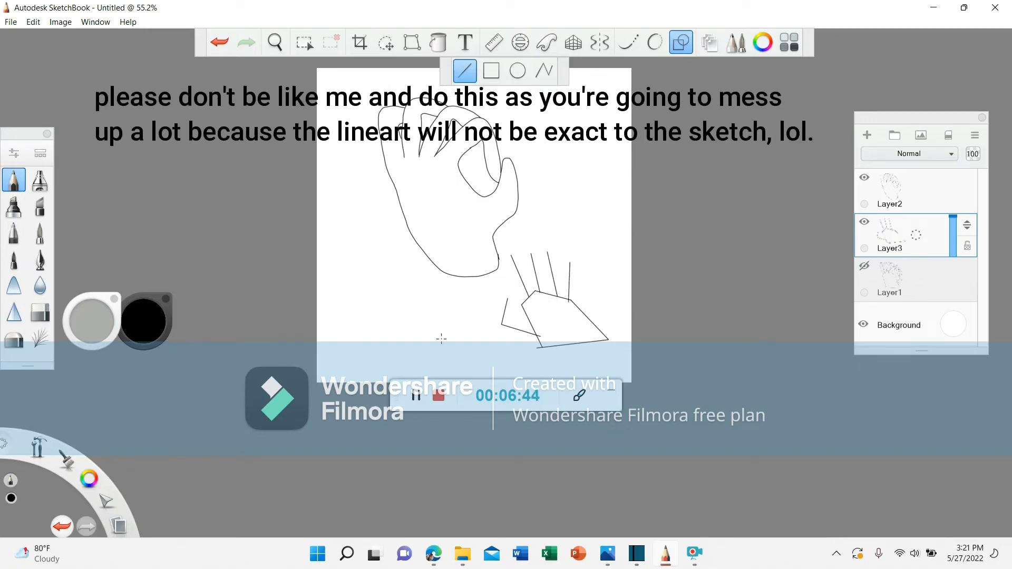
- Draw an X from two crossed lines below the stick hand, and show the sketch layer Layer1 again as the active layer
click(562, 373)
click(528, 373)
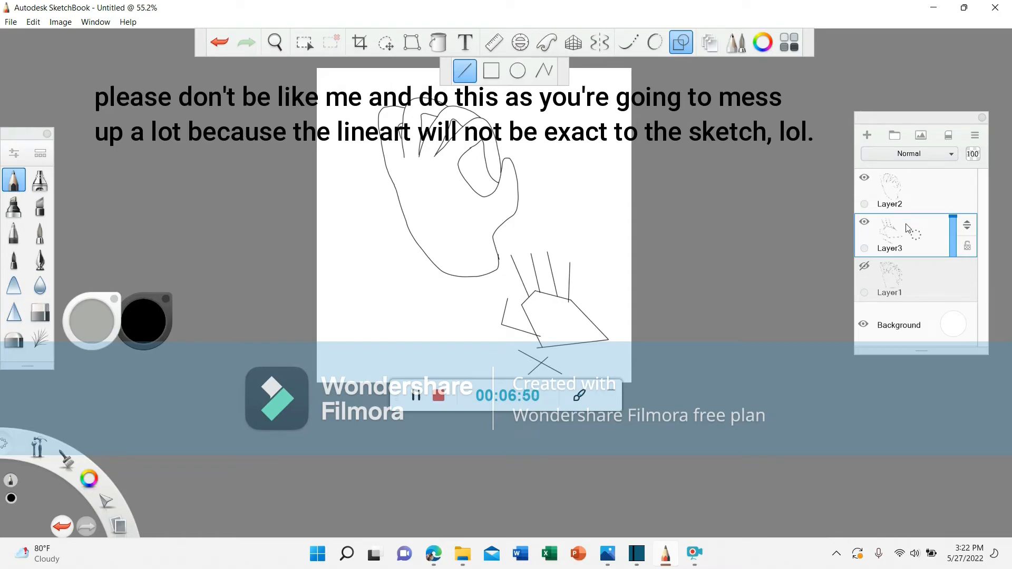
click(866, 267)
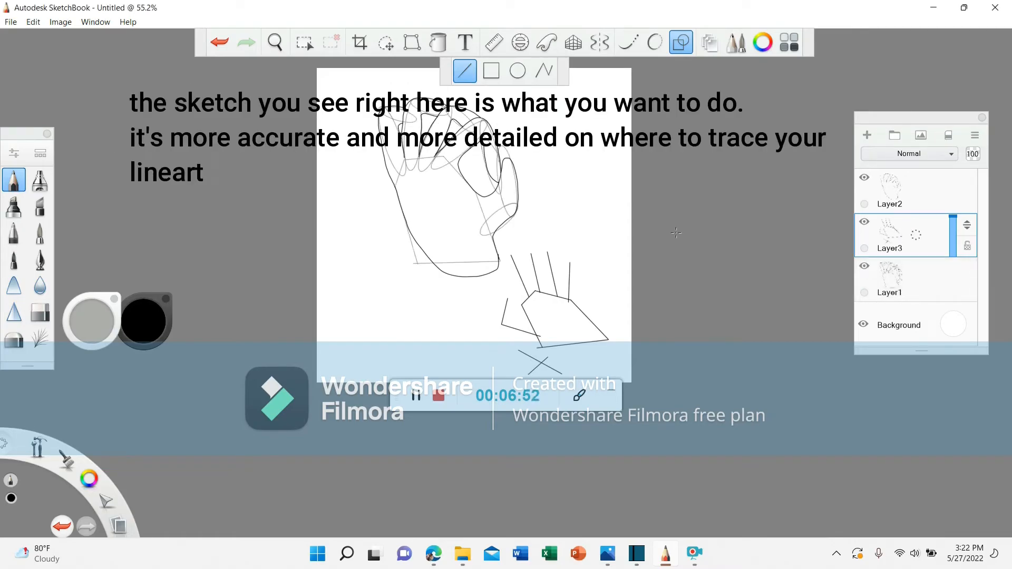
click(907, 287)
mouse_move(395, 259)
mouse_down()
mouse_move(416, 292)
mouse_move(408, 283)
mouse_up()
drag(473, 255, 455, 268)
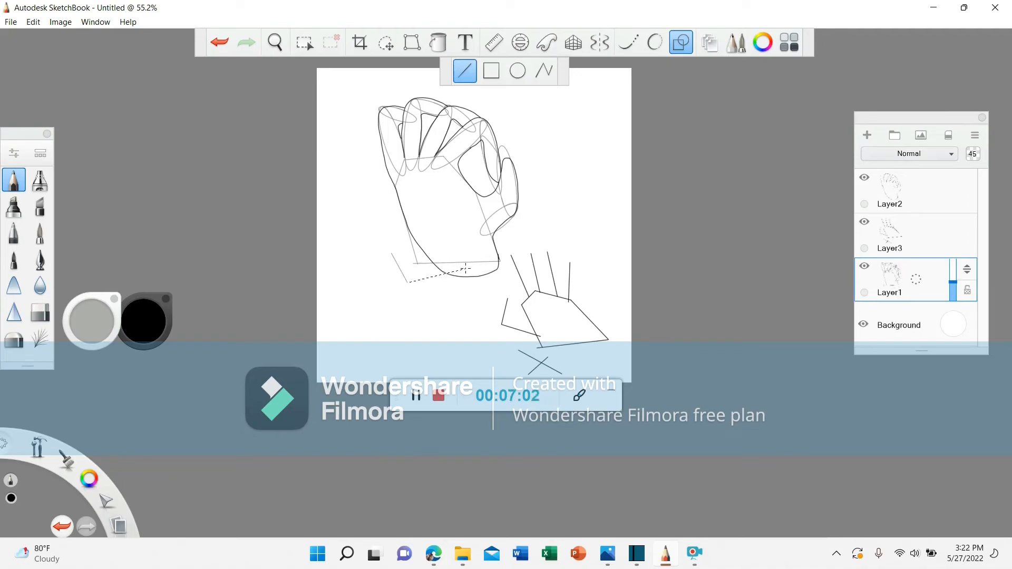
click(220, 42)
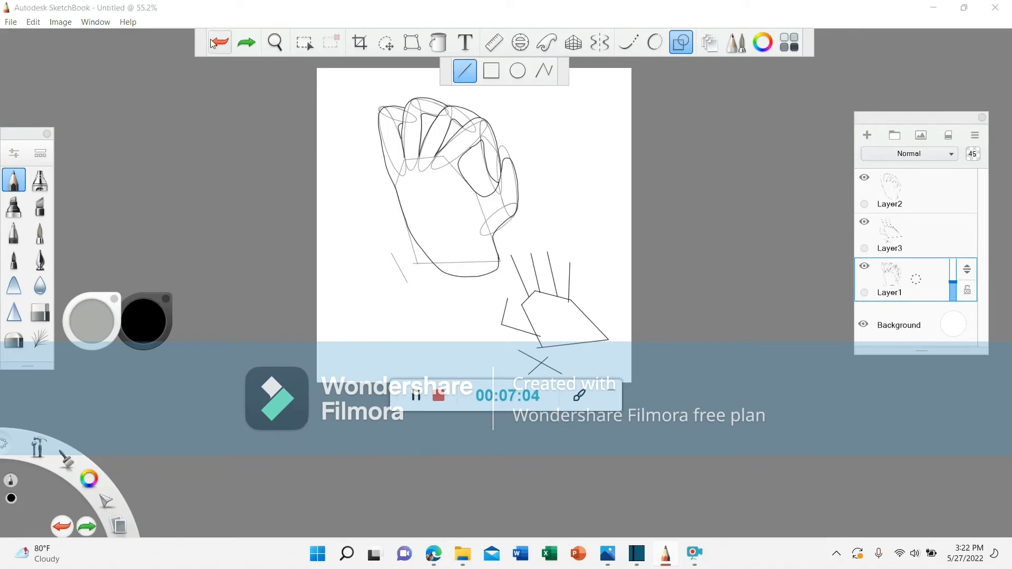
click(219, 42)
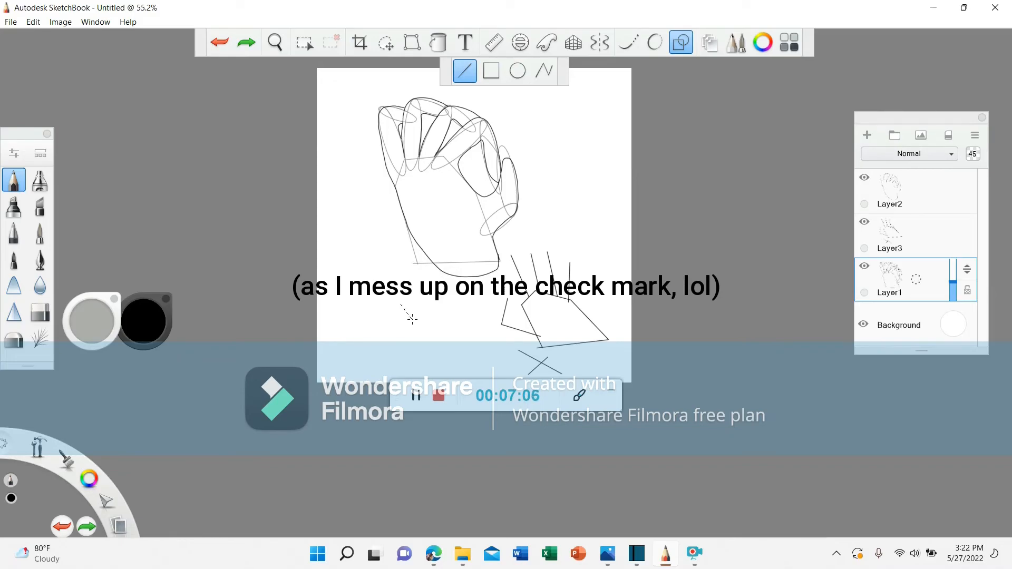
- Draw a check mark from two straight lines below the traced hand on the sketch layer
drag(413, 317, 412, 315)
drag(485, 286, 480, 288)
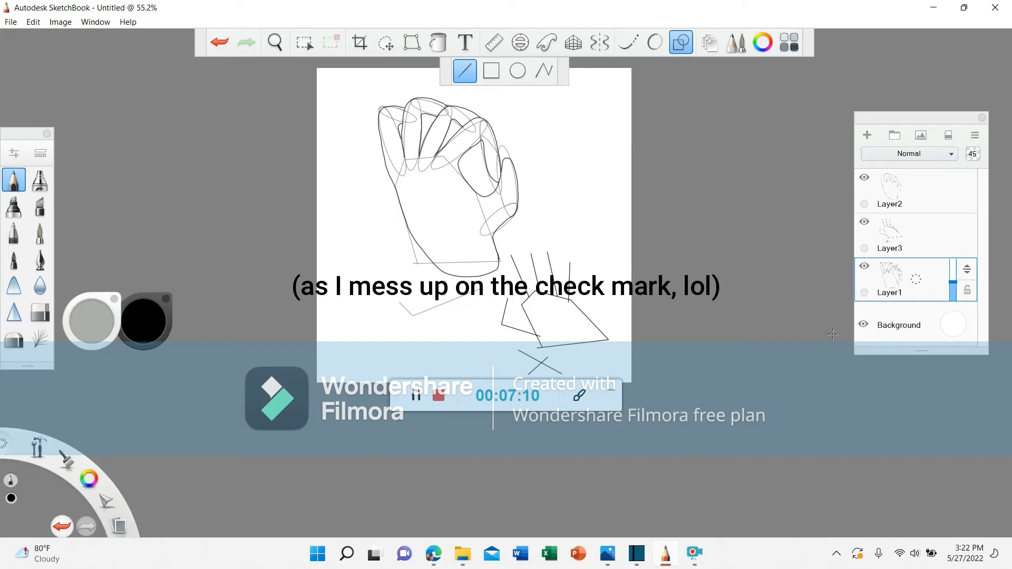